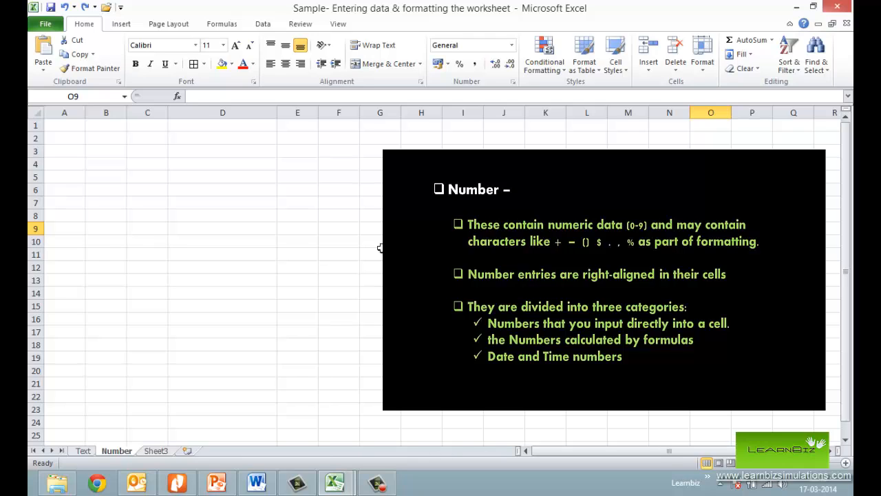
- Enter the numbers 123 in cell E8 and 456 in cell E9 of the Number sheet
{"action": "left_click", "coordinate": [302, 216]}
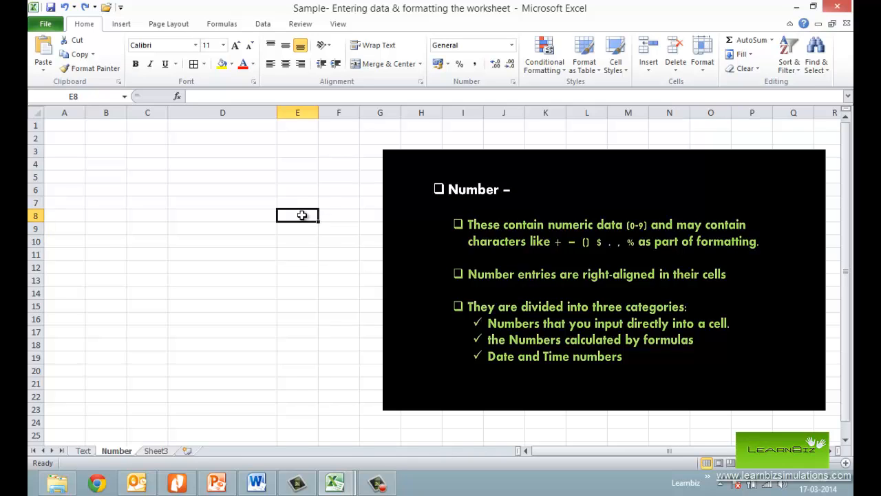
{"action": "type", "text": "123"}
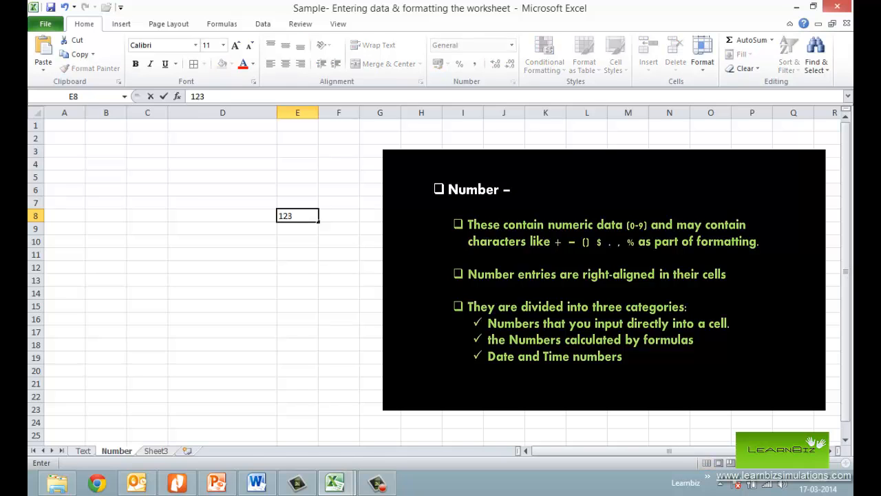
{"action": "key", "text": "Return"}
{"action": "type", "text": "456"}
{"action": "key", "text": "Return"}
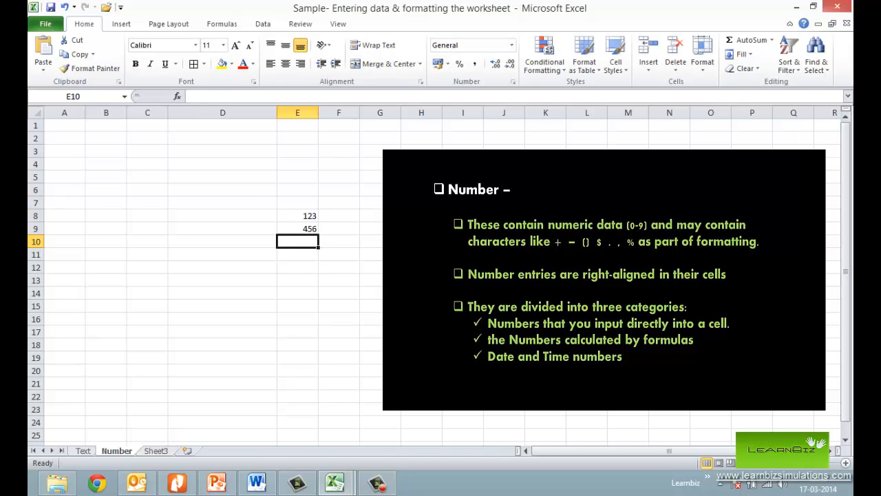
- Label the directly entered numbers by entering "Numbers input directly" in cell D8
{"action": "left_click", "coordinate": [241, 216]}
{"action": "type", "text": "Number"}
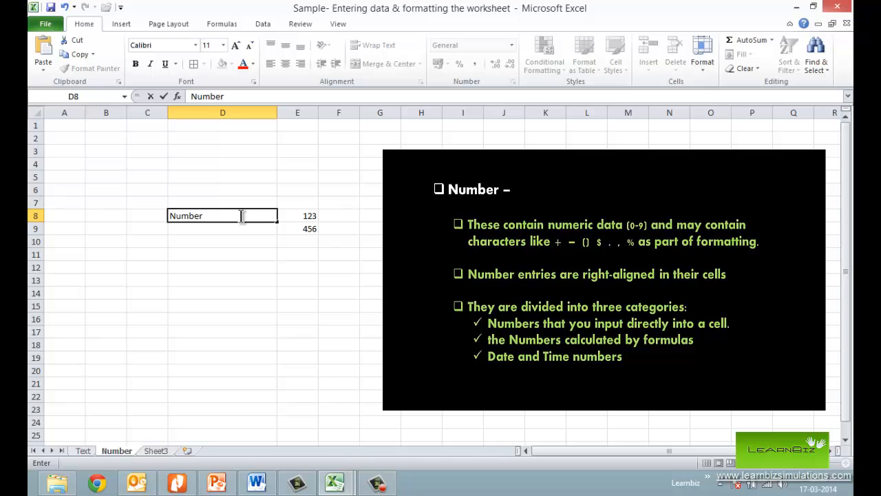
{"action": "type", "text": "s input directly"}
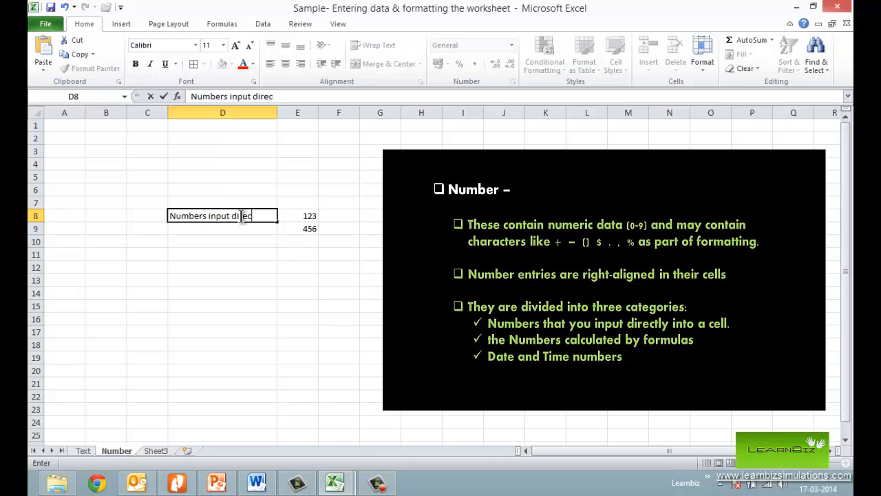
{"action": "key", "text": "Return"}
{"action": "key", "text": "Return"}
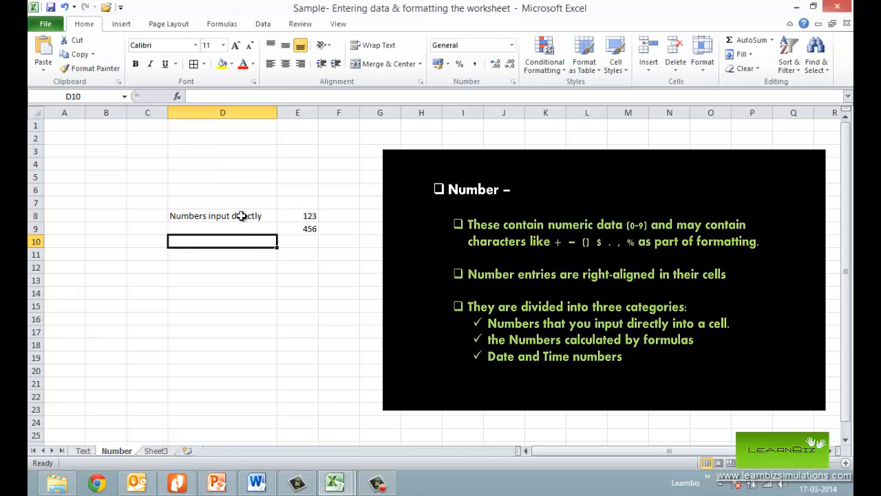
- Add the two entered numbers in cell E10 with the formula =E9+E8
{"action": "key", "text": "Right"}
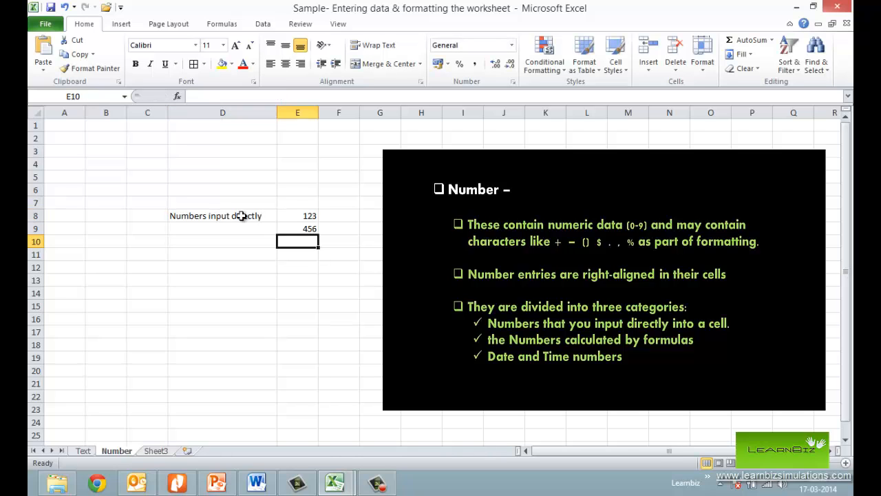
{"action": "type", "text": "=E9"}
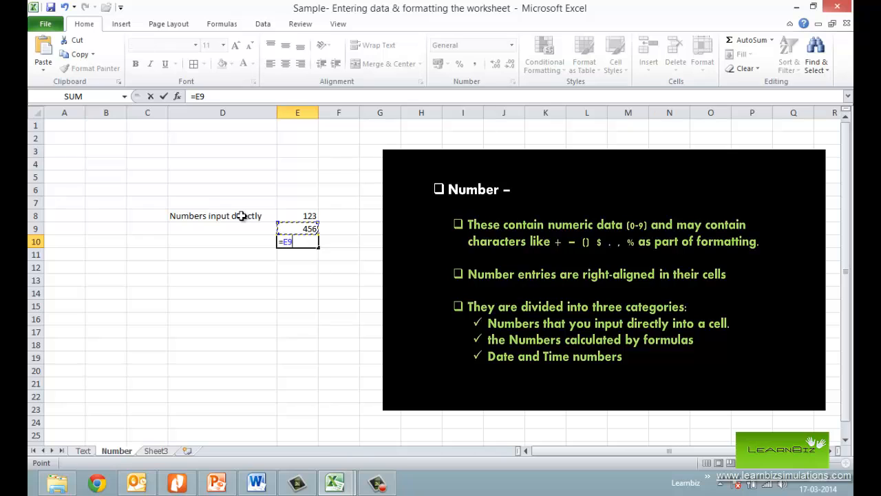
{"action": "type", "text": "+"}
{"action": "key", "text": "Up"}
{"action": "key", "text": "Up"}
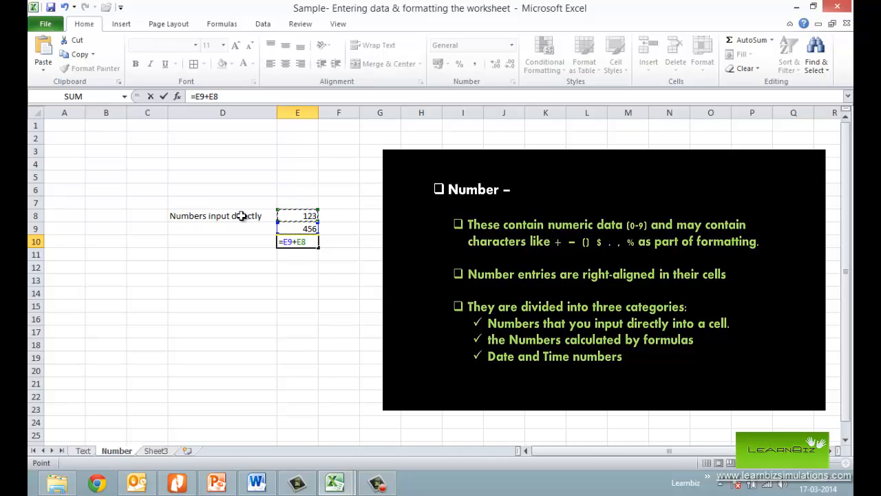
{"action": "key", "text": "Return"}
- Enter the label "Numbers calculated by formula" in cell D10 and widen column D to fit it
{"action": "key", "text": "Left"}
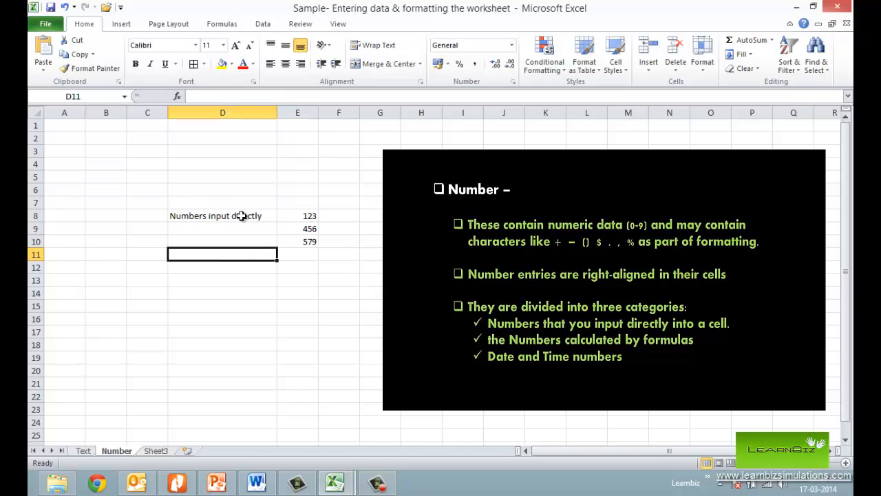
{"action": "key", "text": "Up"}
{"action": "type", "text": "Numbers calculated by formulas"}
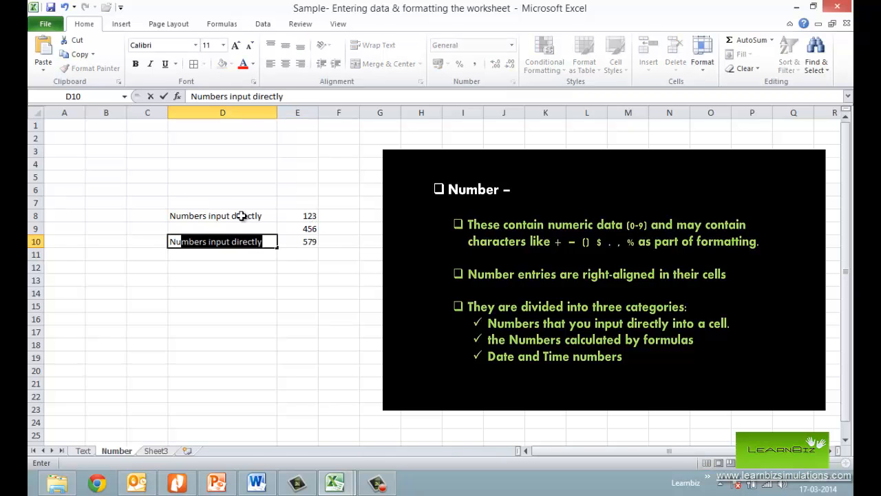
{"action": "key", "text": "Return"}
{"action": "double_click", "coordinate": [278, 113]}
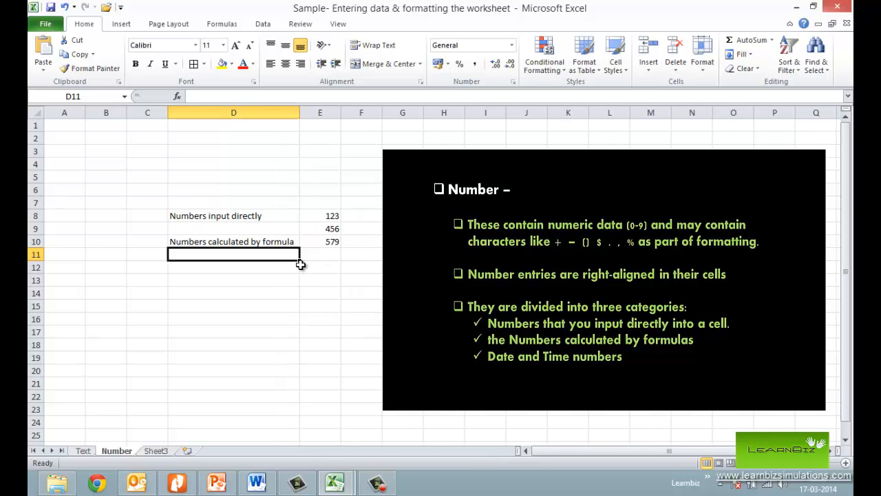
- Enter the positive number +23 in cell E12, leaving row 11 blank below the formula result
{"action": "left_click", "coordinate": [324, 266]}
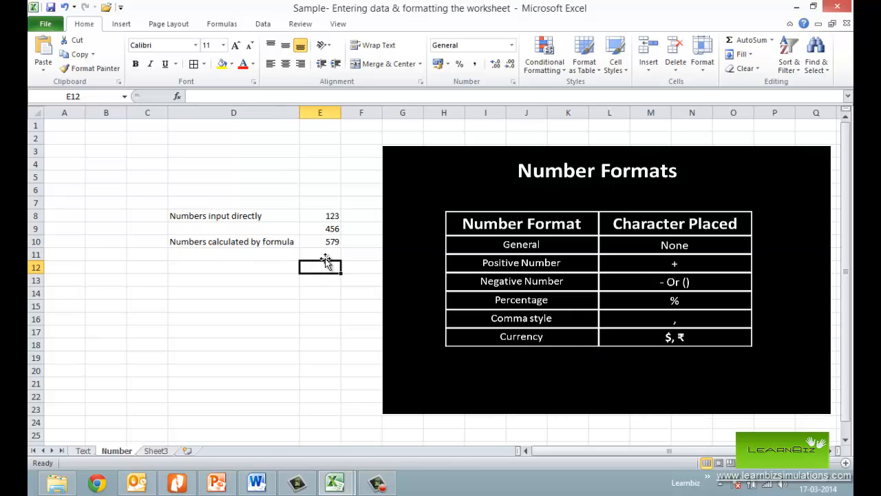
{"action": "left_click", "coordinate": [319, 215]}
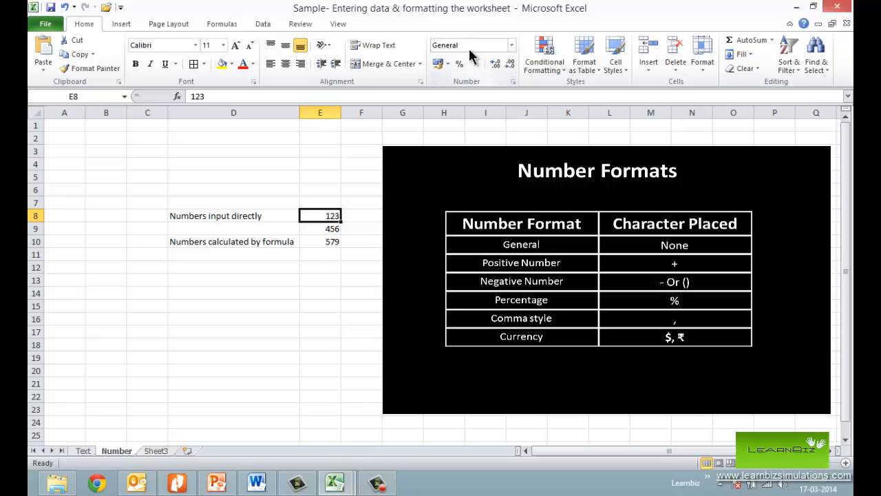
{"action": "left_click", "coordinate": [326, 265]}
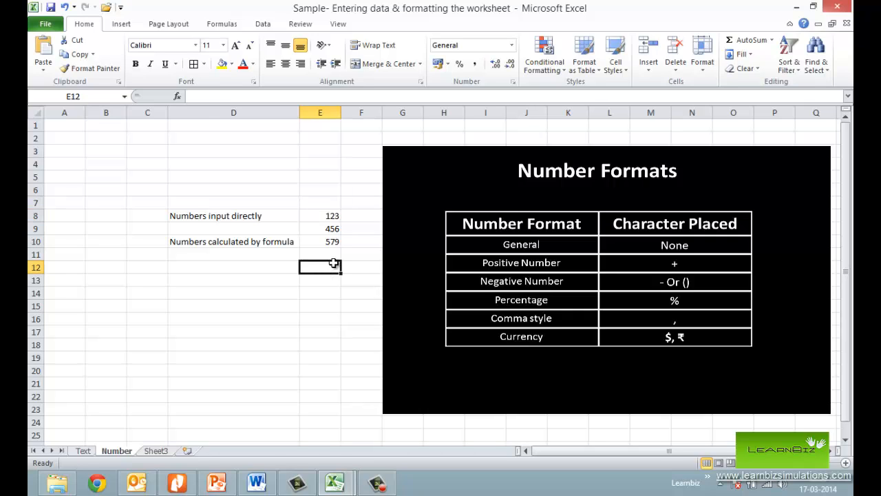
{"action": "type", "text": "+"}
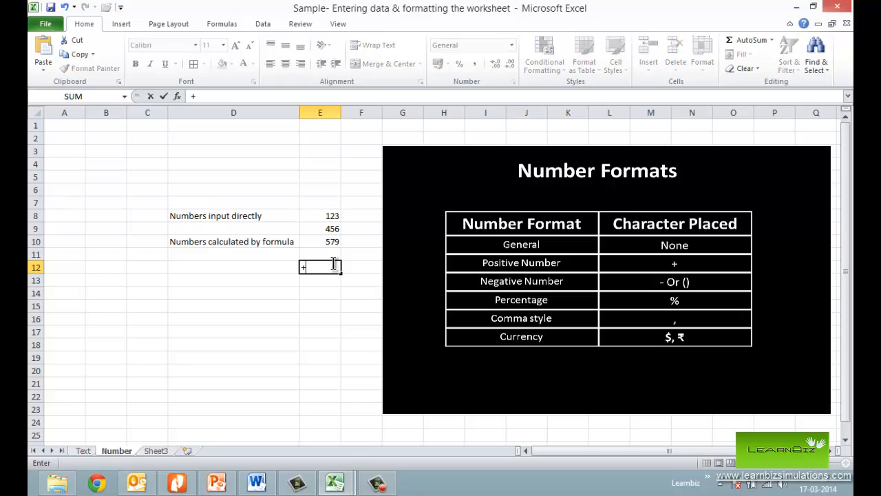
{"action": "type", "text": "23"}
{"action": "key", "text": "Return"}
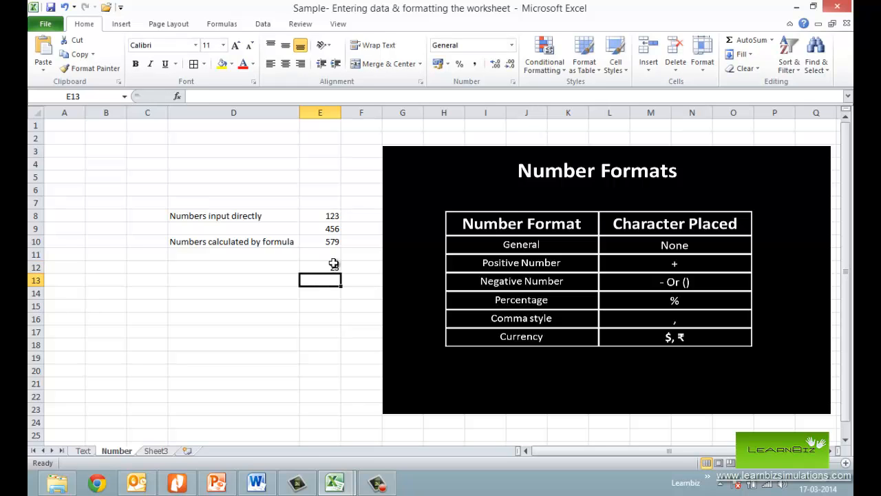
- Enter the label "Positive Number" in cell D12 beside its value
{"action": "left_click", "coordinate": [283, 259]}
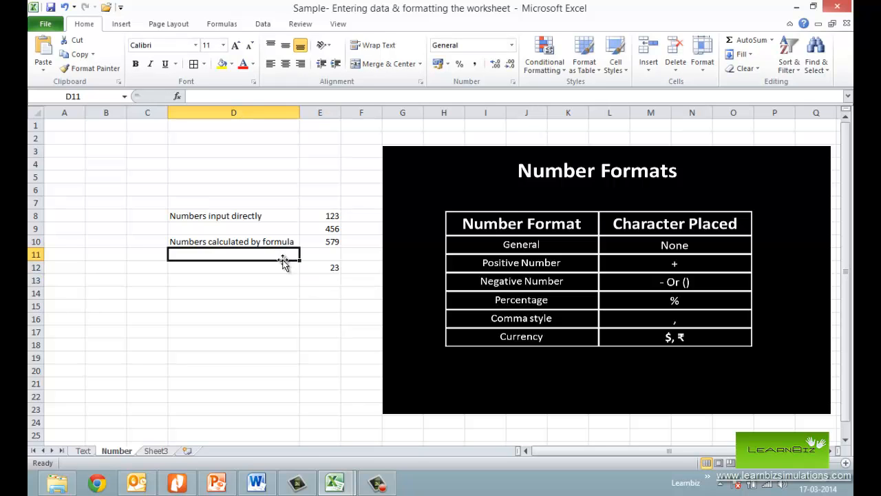
{"action": "key", "text": "Down"}
{"action": "type", "text": "Positive"}
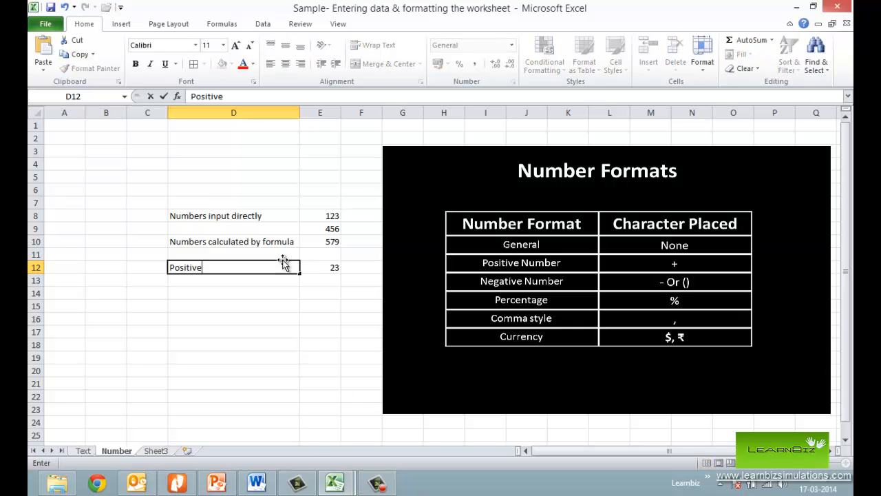
{"action": "type", "text": " Number"}
{"action": "key", "text": "Return"}
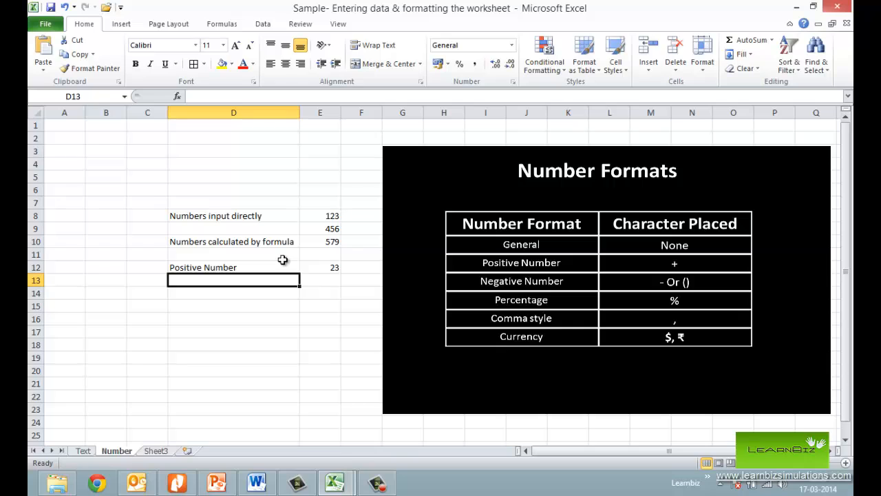
- Enter the label "Negative number" in cell D13 and the value -45 in cell E13
{"action": "type", "text": "Negative number"}
{"action": "key", "text": "Tab"}
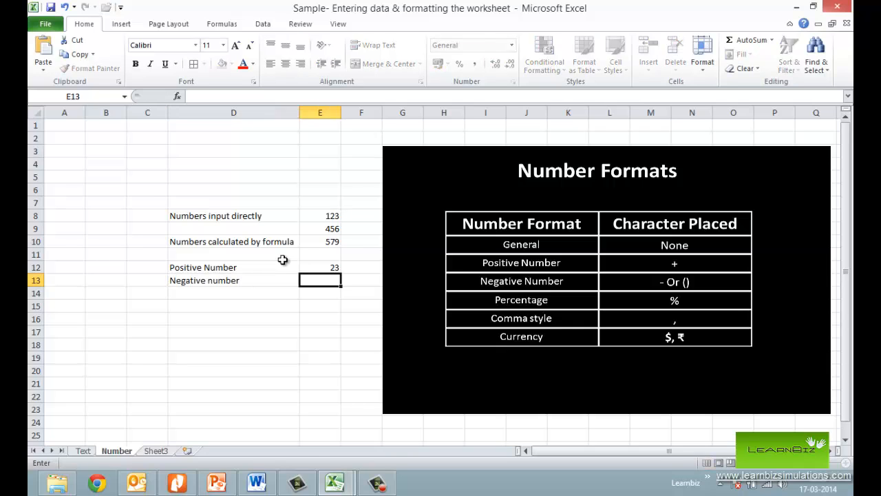
{"action": "type", "text": "-45"}
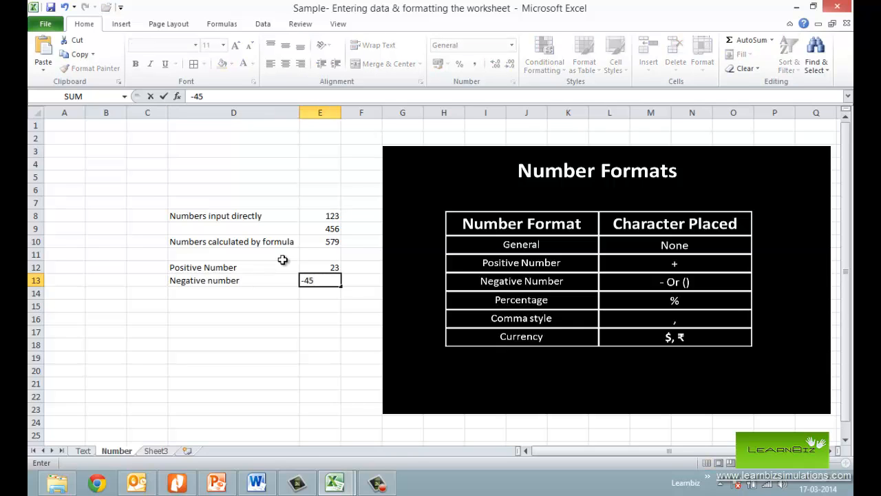
{"action": "key", "text": "Return"}
- Enter a negative number in parentheses notation, (45), in cell E14
{"action": "key", "text": "Tab"}
{"action": "type", "text": "(45)"}
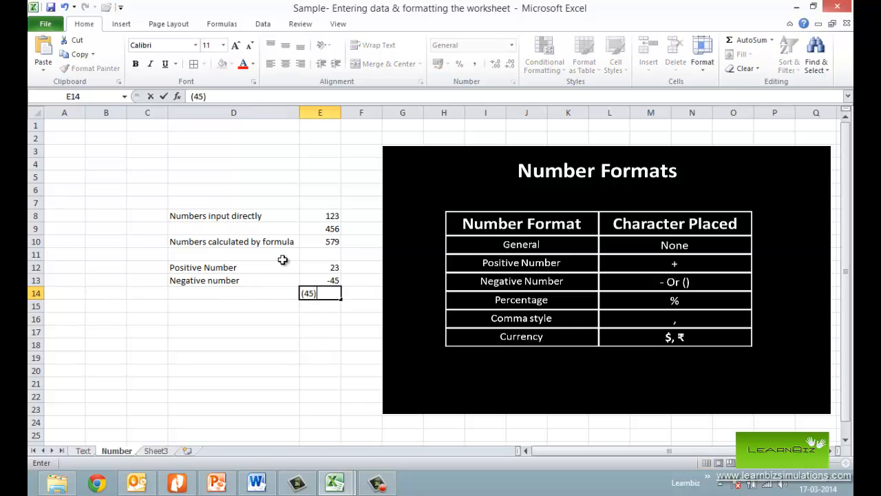
{"action": "key", "text": "Return"}
- Copy the "Negative number" label from cell D13 into cell D14
{"action": "left_click", "coordinate": [238, 280]}
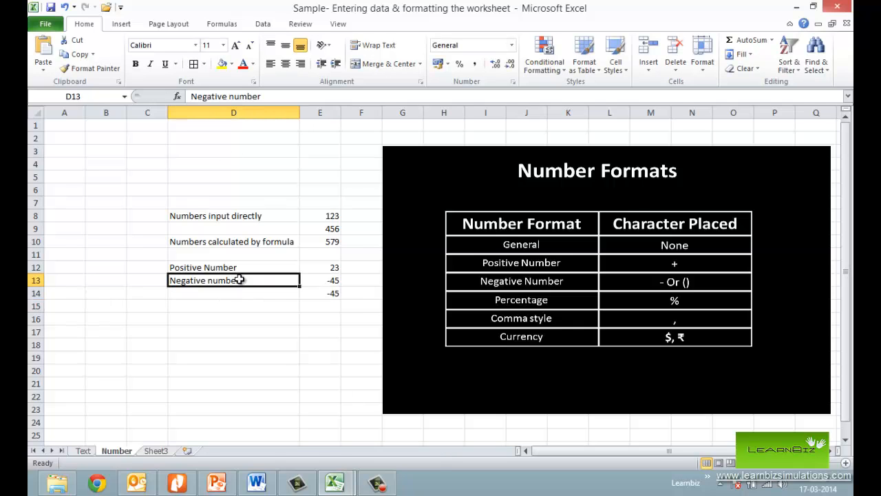
{"action": "key", "text": "ctrl+c"}
{"action": "key", "text": "Down"}
{"action": "key", "text": "Return"}
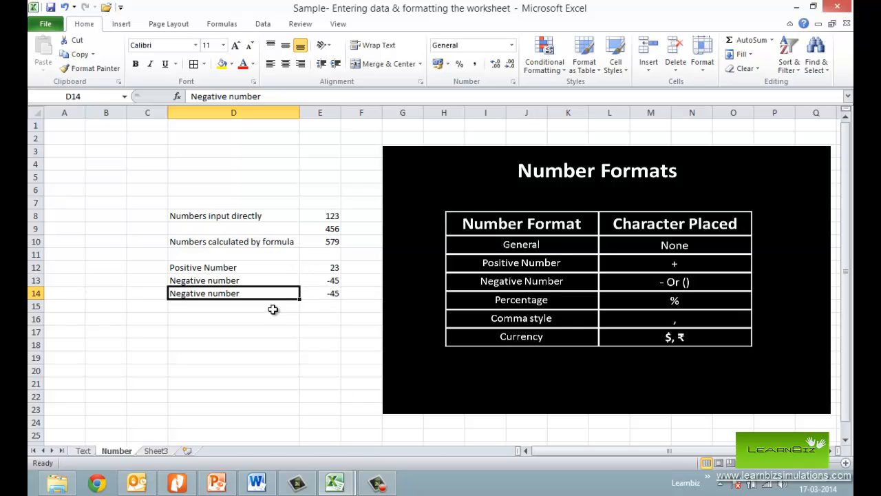
- Enter the percentage value 12% in cell E15
{"action": "key", "text": "Right"}
{"action": "key", "text": "Down"}
{"action": "type", "text": "12%"}
{"action": "key", "text": "Return"}
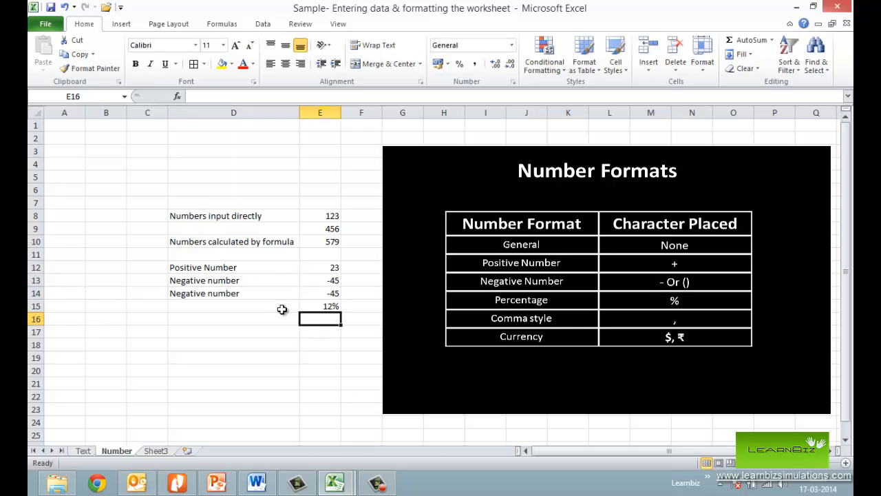
- Enter the label "Percentage Number format" in cell D15 beside the percentage value
{"action": "left_click", "coordinate": [282, 309]}
{"action": "type", "text": "Percentage"}
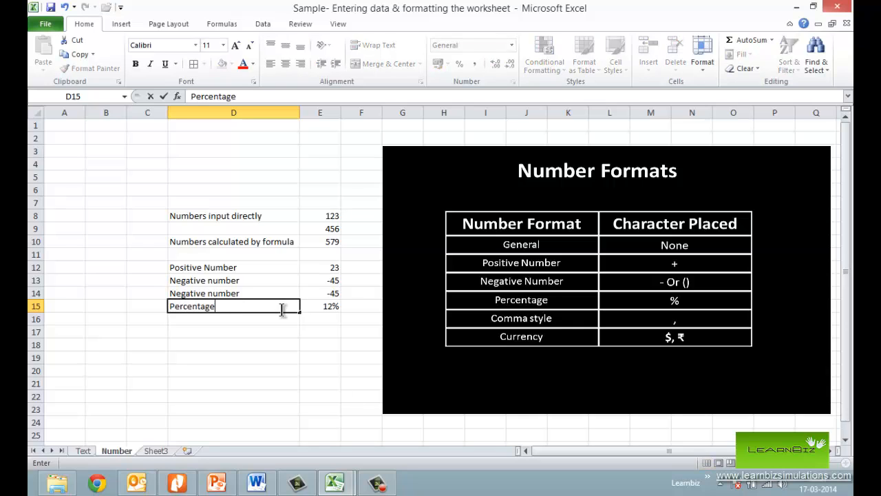
{"action": "type", "text": " Number format"}
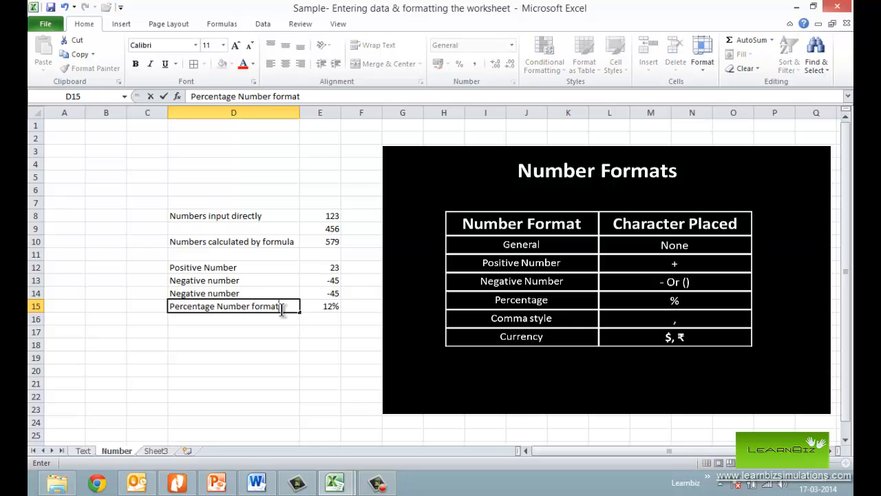
{"action": "key", "text": "Return"}
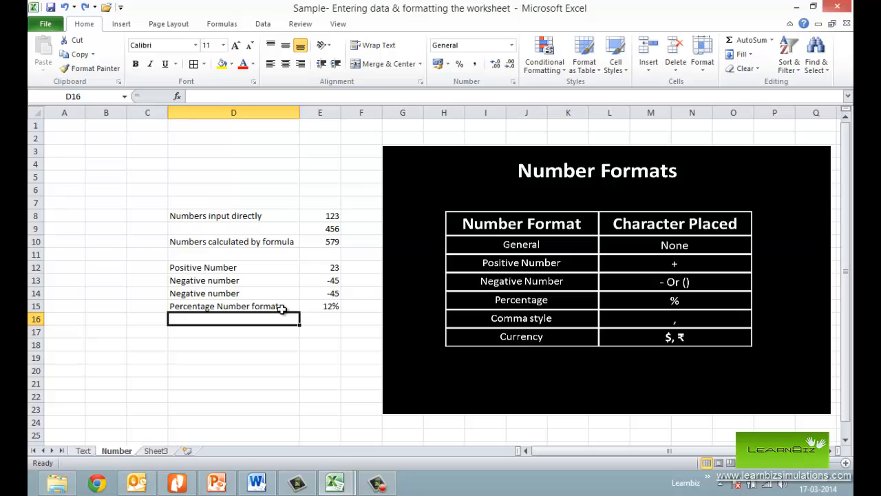
- Enter the label "Comma format" in cell D16 and the comma-separated value 12,00,000 in cell E16
{"action": "type", "text": "Comma "}
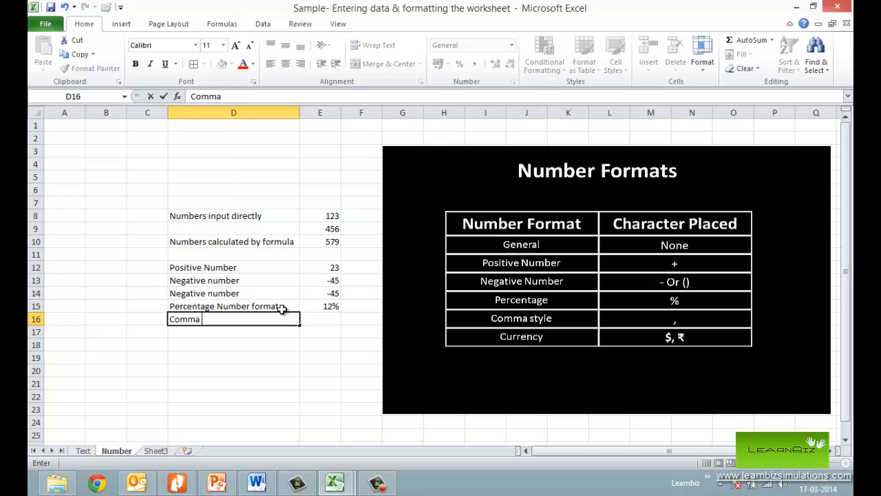
{"action": "type", "text": "format"}
{"action": "key", "text": "Tab"}
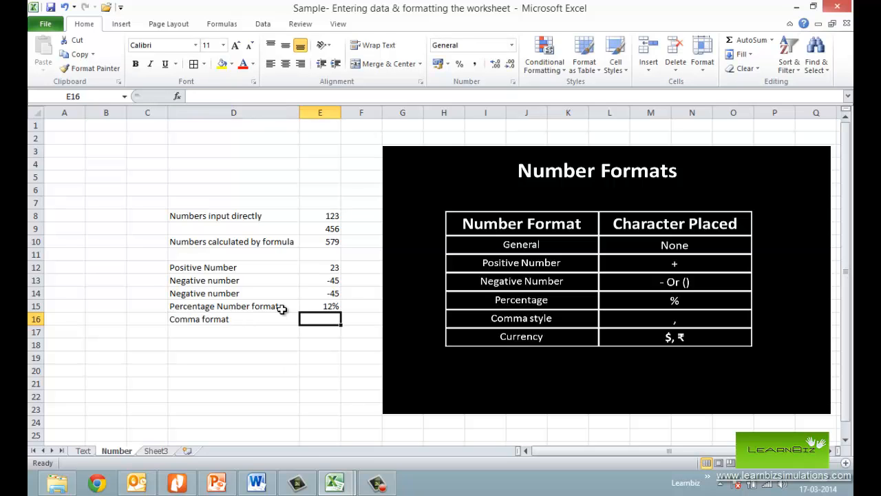
{"action": "type", "text": "12,00,"}
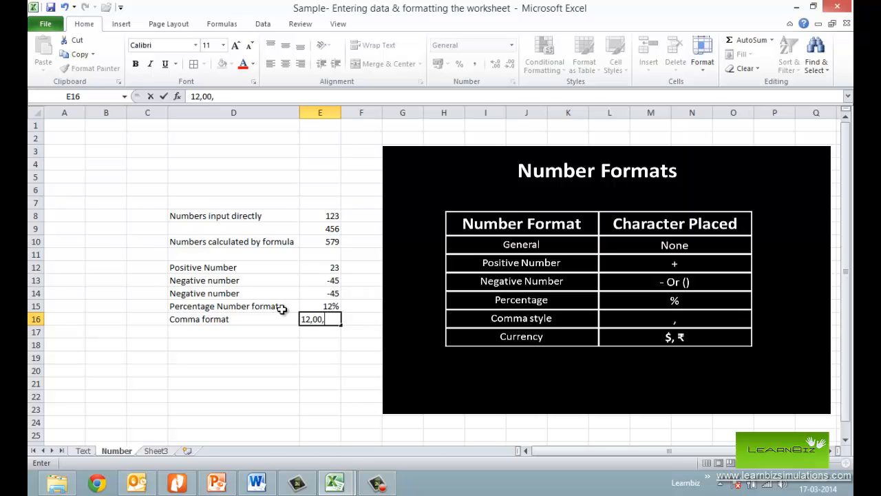
{"action": "type", "text": "000"}
{"action": "key", "text": "Return"}
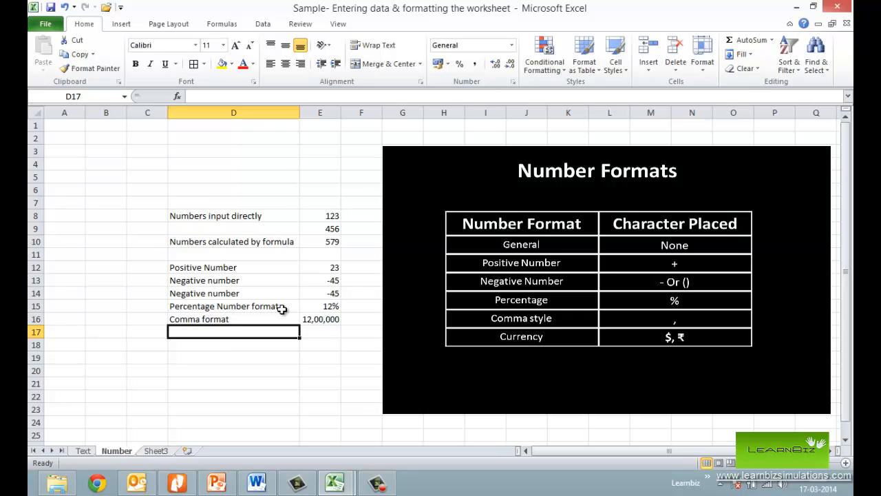
- Enter the label "Currency" in cell D17 and the value 120 in cell E17
{"action": "type", "text": "Currency"}
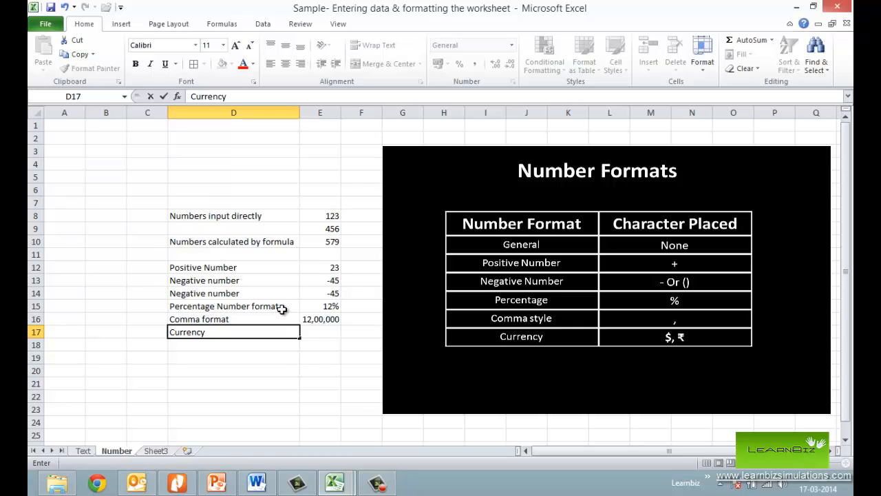
{"action": "key", "text": "Tab"}
{"action": "type", "text": "120"}
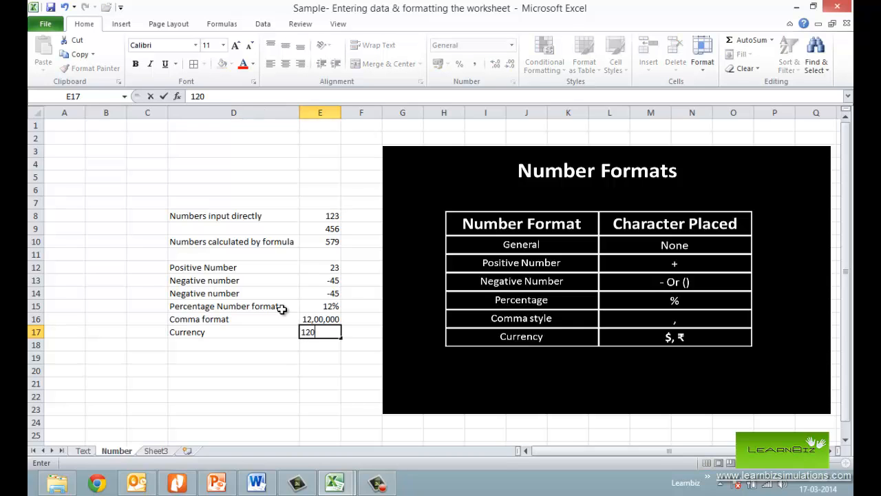
{"action": "key", "text": "Return"}
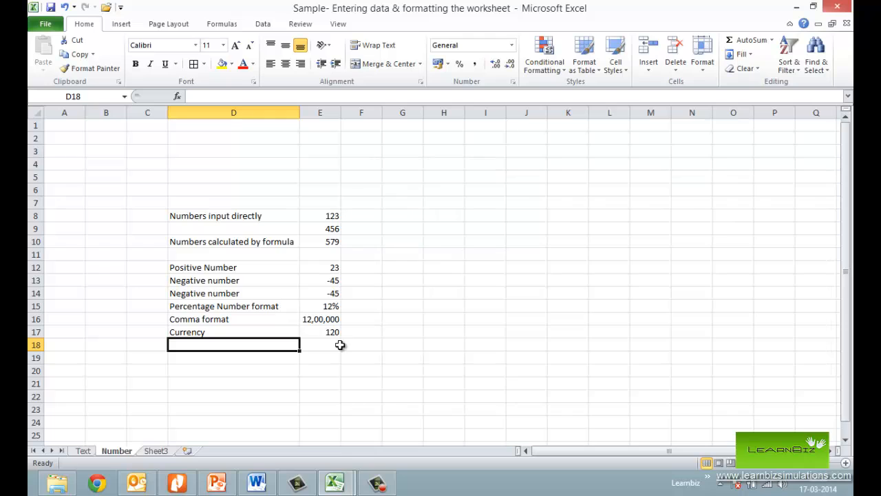
- Apply the Currency number format to the value in cell E17
{"action": "left_click", "coordinate": [336, 332]}
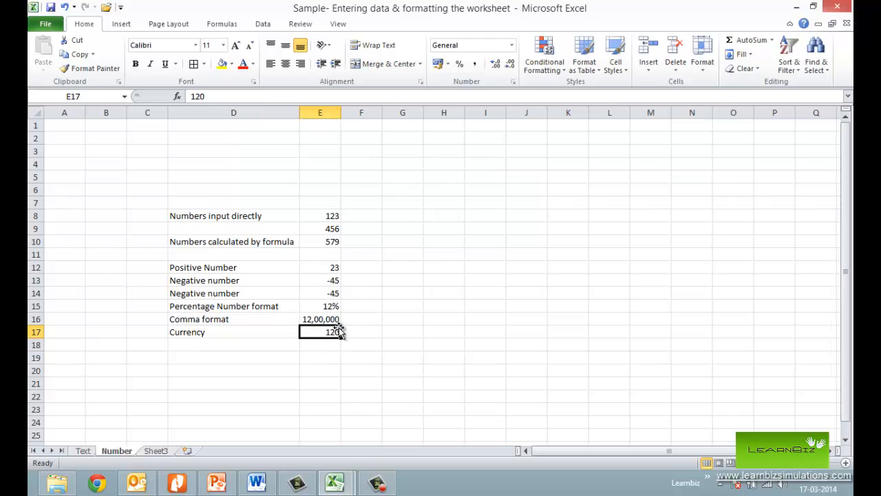
{"action": "left_click", "coordinate": [513, 47]}
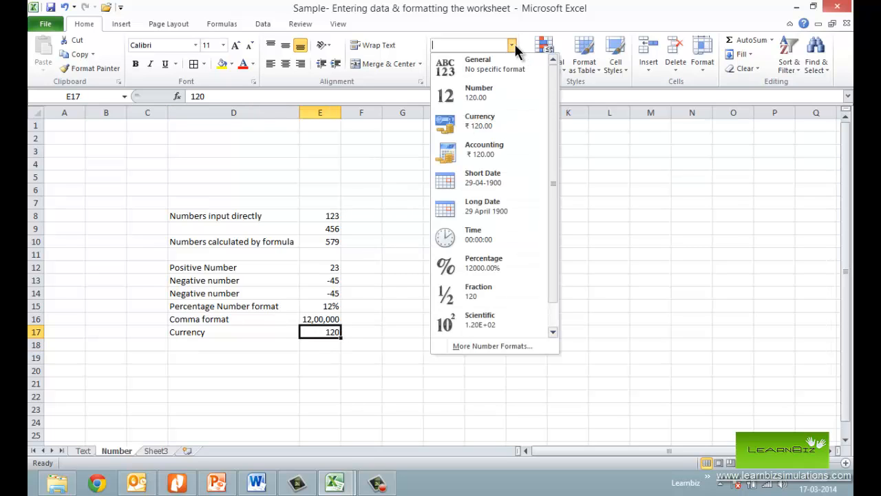
{"action": "left_click", "coordinate": [480, 124]}
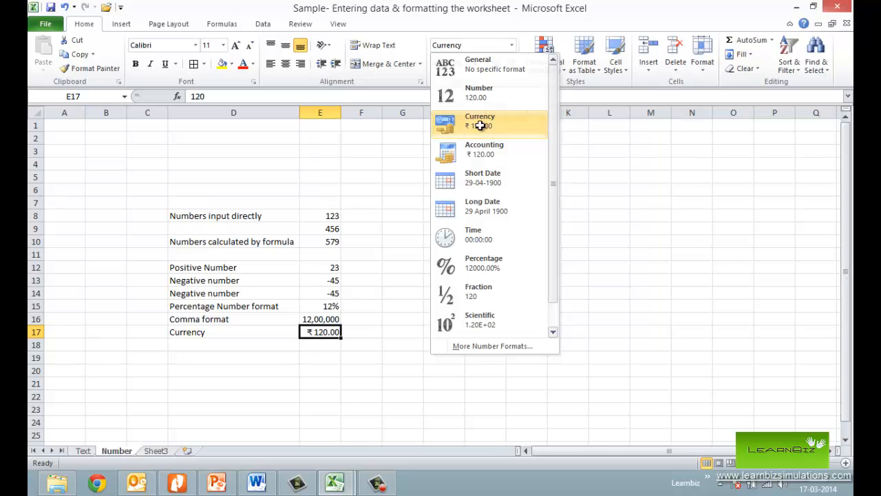
- Examine the available currency symbols and the other number format categories, such as Number, Accounting, Time, Percentage, Scientific and Text, for cell E17
{"action": "left_click", "coordinate": [512, 45]}
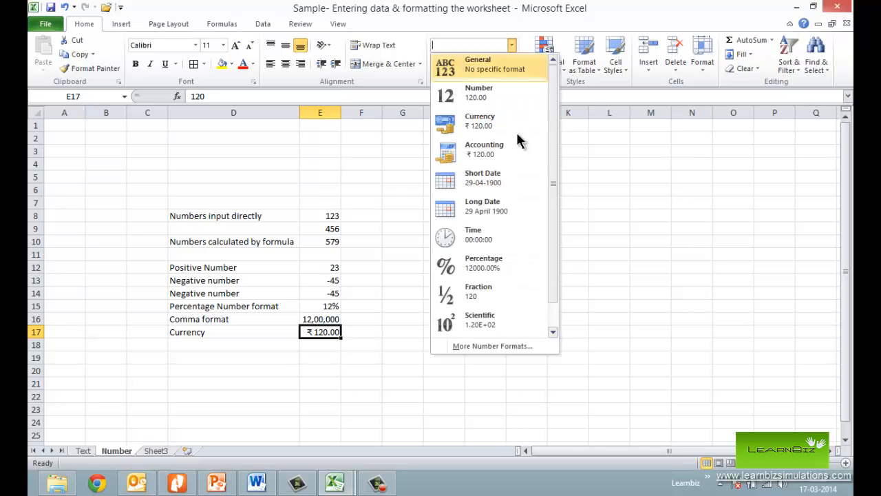
{"action": "left_click", "coordinate": [494, 347]}
{"action": "left_click", "coordinate": [561, 200]}
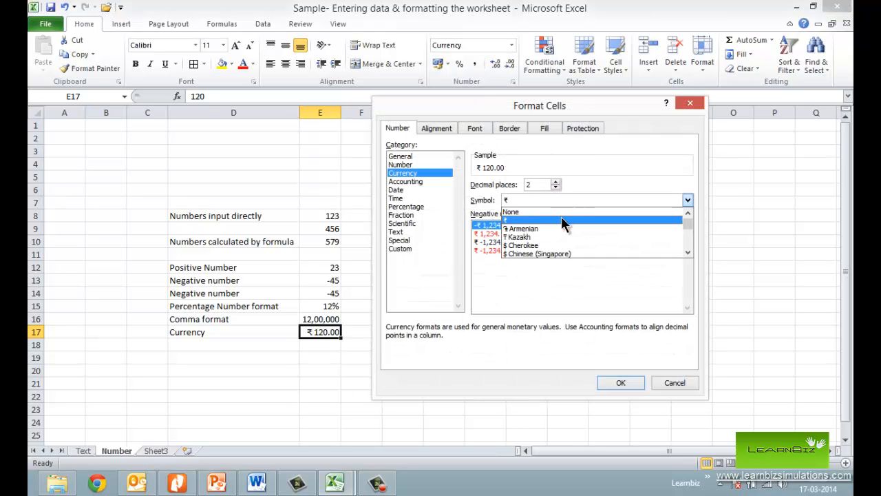
{"action": "left_click", "coordinate": [428, 166]}
{"action": "left_click", "coordinate": [422, 165]}
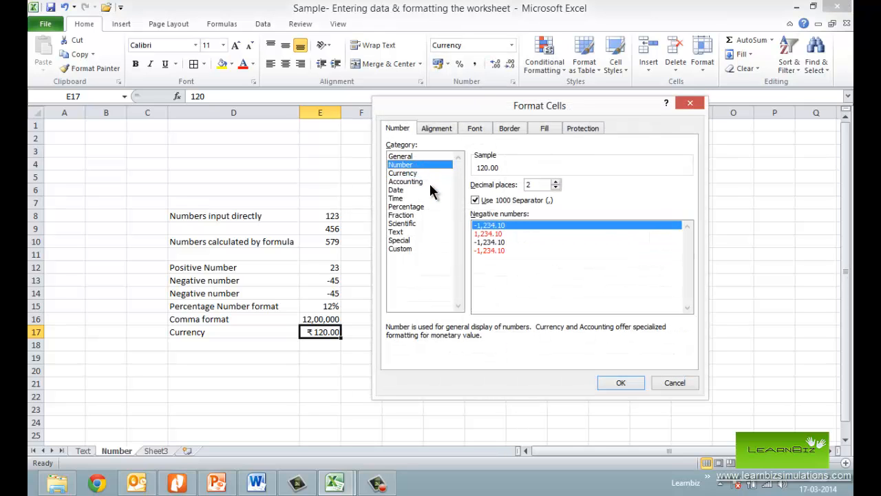
{"action": "left_click", "coordinate": [428, 183]}
{"action": "left_click", "coordinate": [424, 198]}
{"action": "left_click", "coordinate": [426, 206]}
{"action": "left_click", "coordinate": [420, 223]}
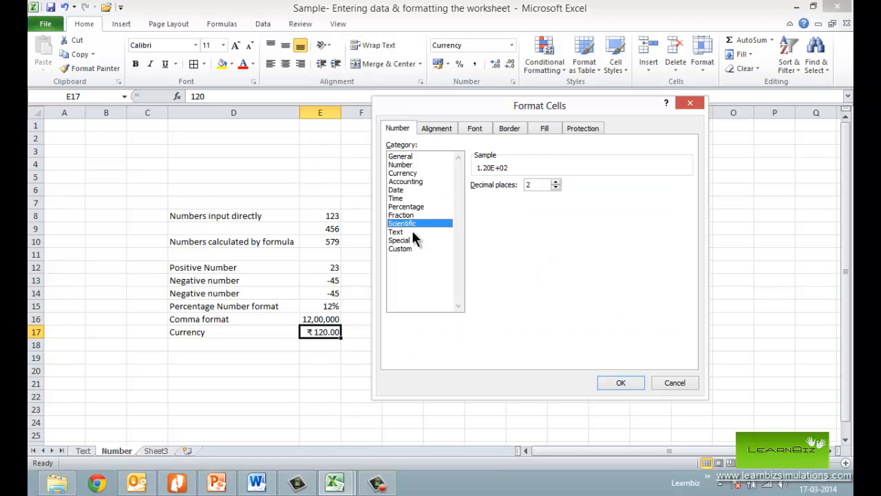
{"action": "left_click", "coordinate": [406, 232]}
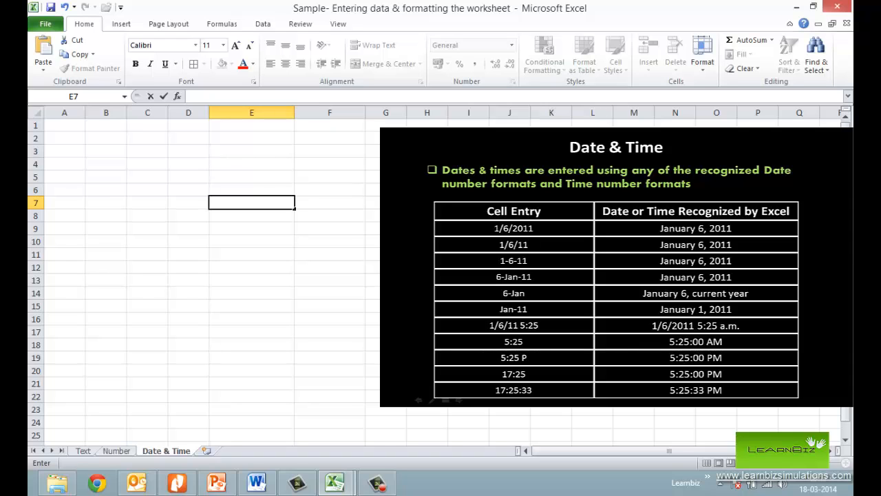
- Enter the dates 06-01-2011, 06/01/2011 and 06-jan-2011 in cells E7, E8 and E9 of the Date & Time sheet
{"action": "type", "text": "06-01-2011"}
{"action": "key", "text": "Return"}
{"action": "type", "text": "06/01/2011"}
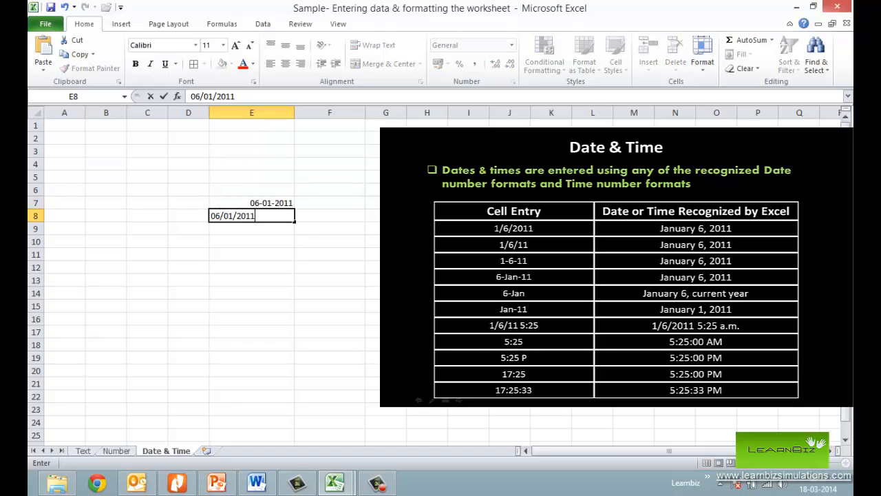
{"action": "key", "text": "Return"}
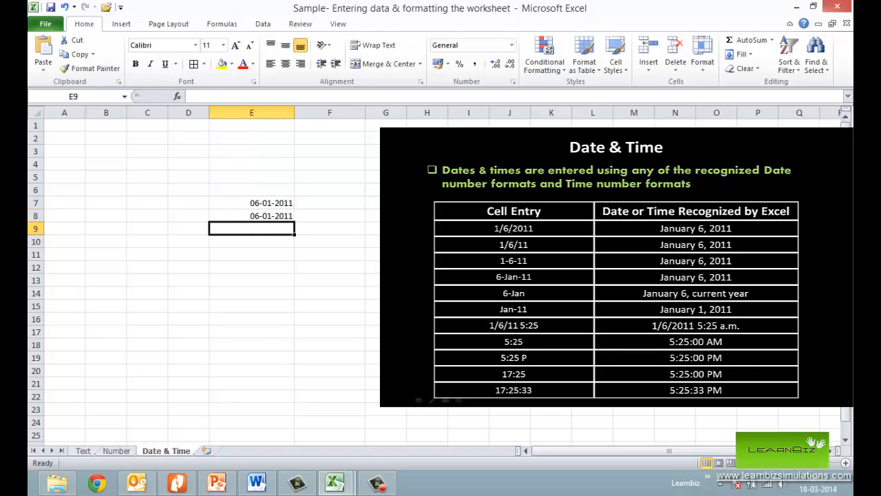
{"action": "type", "text": "06-jan"}
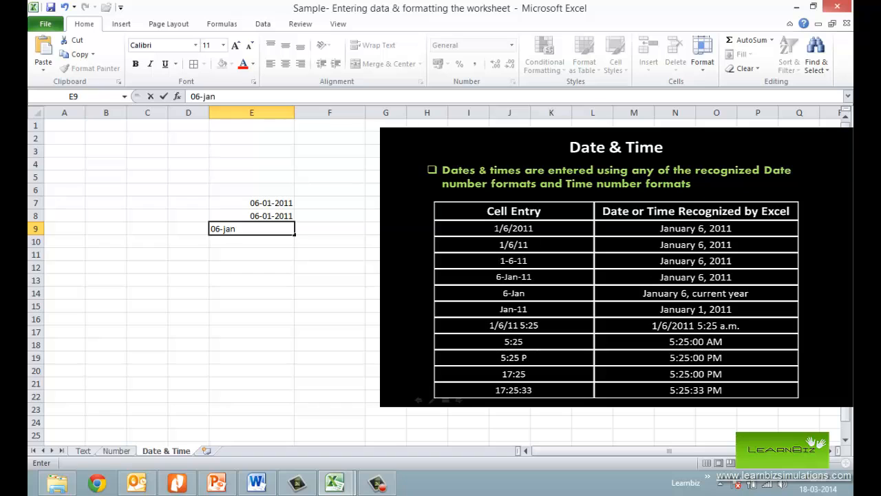
{"action": "type", "text": "-2011"}
{"action": "key", "text": "Return"}
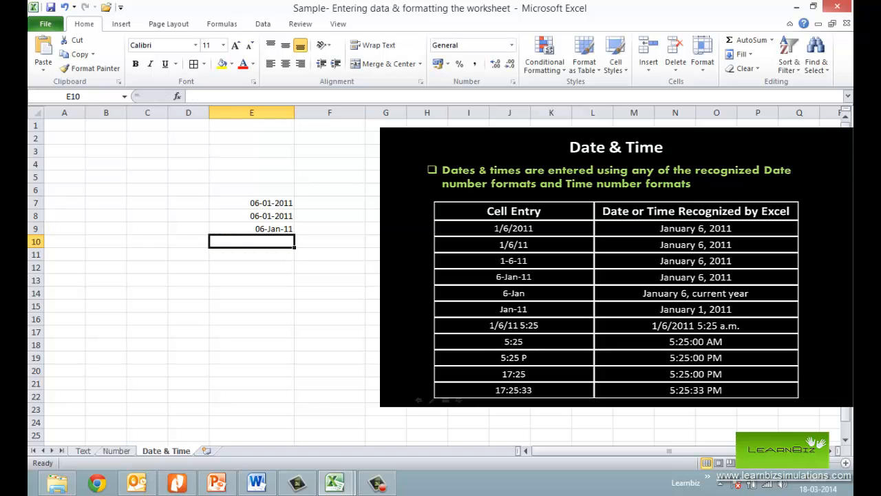
- Enter the time 05:25 in cell E11
{"action": "left_click", "coordinate": [252, 229]}
{"action": "key", "text": "Down"}
{"action": "key", "text": "Down"}
{"action": "type", "text": "05"}
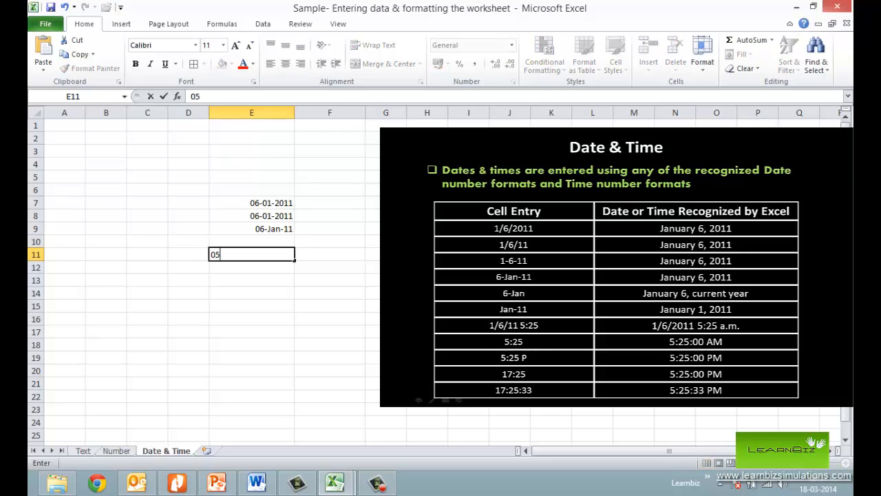
{"action": "type", "text": ";25"}
{"action": "key", "text": "BackSpace"}
{"action": "key", "text": "BackSpace"}
{"action": "key", "text": "BackSpace"}
{"action": "type", "text": ":25"}
{"action": "key", "text": "ctrl+Return"}
{"action": "key", "text": "Down"}
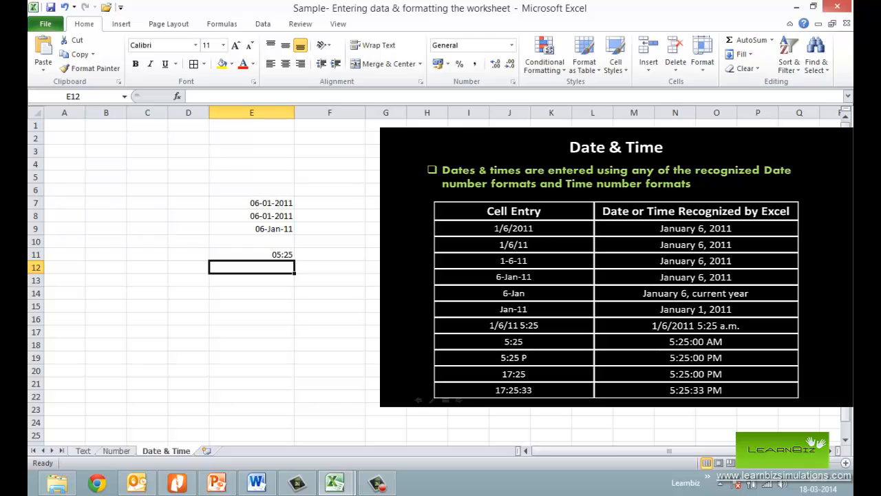
- Enter the afternoon time "05:25 p" in cell E12
{"action": "type", "text": "05:25 p"}
{"action": "key", "text": "Return"}
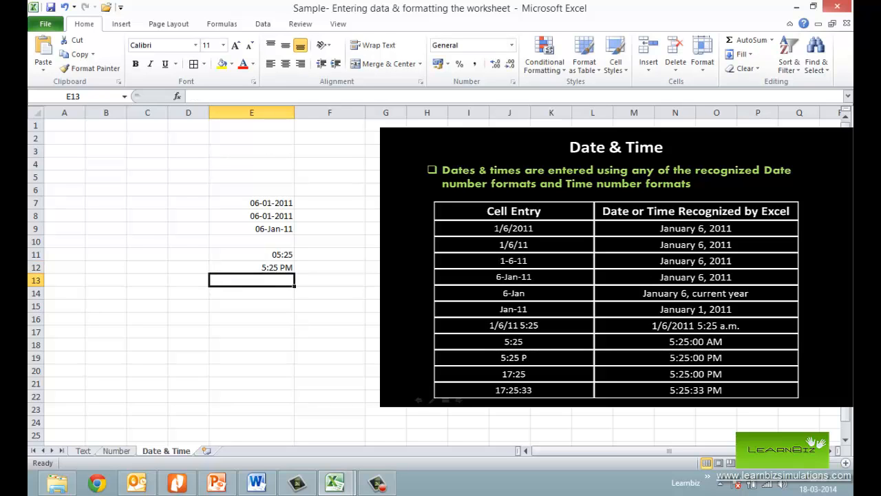
{"action": "key", "text": "Up"}
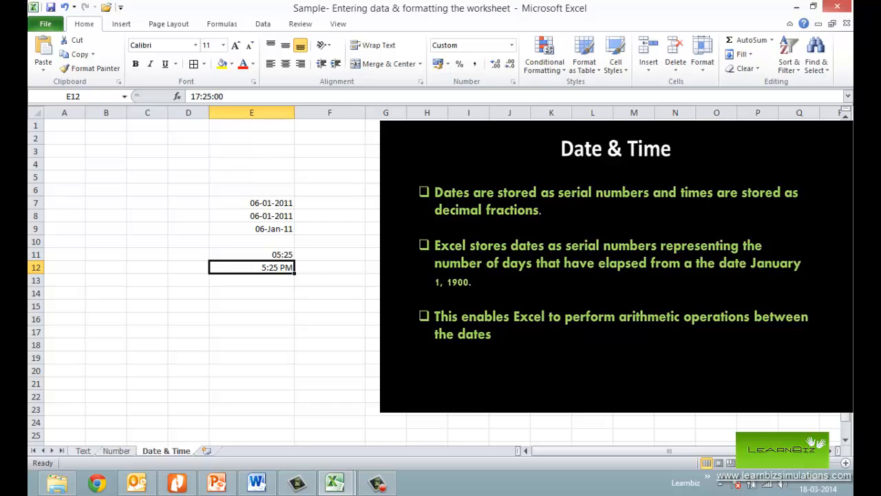
- Enter the date 15-02-1949 in cell E16
{"action": "key", "text": "Down"}
{"action": "key", "text": "Down"}
{"action": "key", "text": "Down"}
{"action": "key", "text": "Down"}
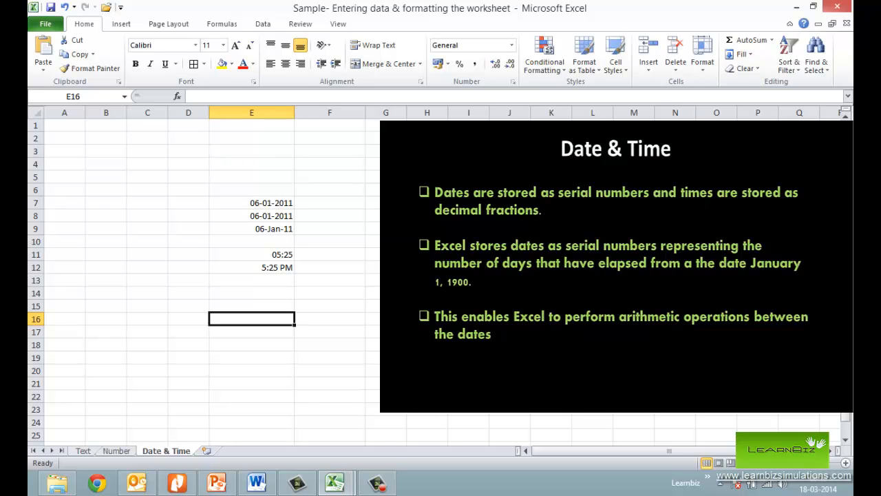
{"action": "type", "text": "15-"}
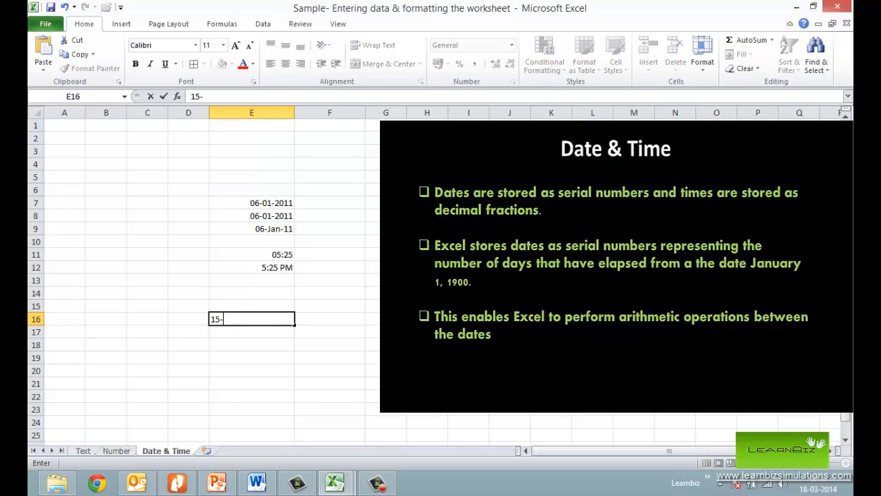
{"action": "type", "text": "02-1949"}
{"action": "key", "text": "Return"}
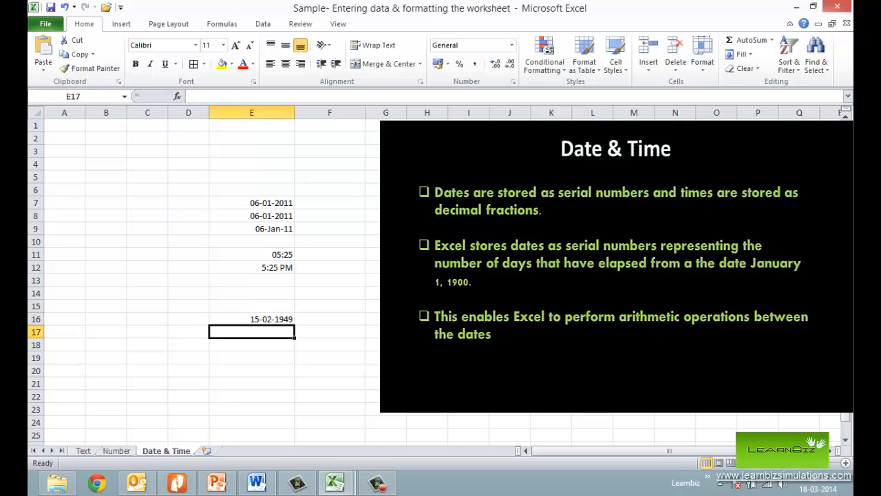
- Enter the date 15-02-2009 in cell E18
{"action": "key", "text": "Down"}
{"action": "type", "text": "15-"}
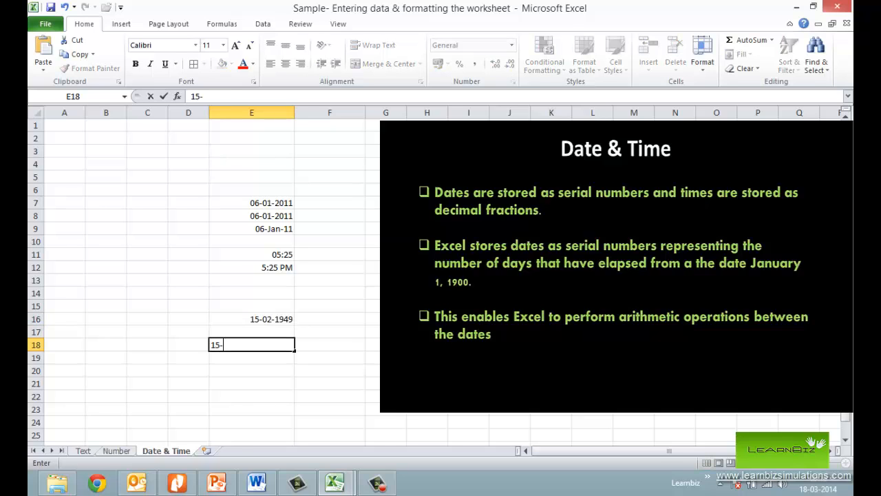
{"action": "type", "text": "02-2009"}
{"action": "key", "text": "Return"}
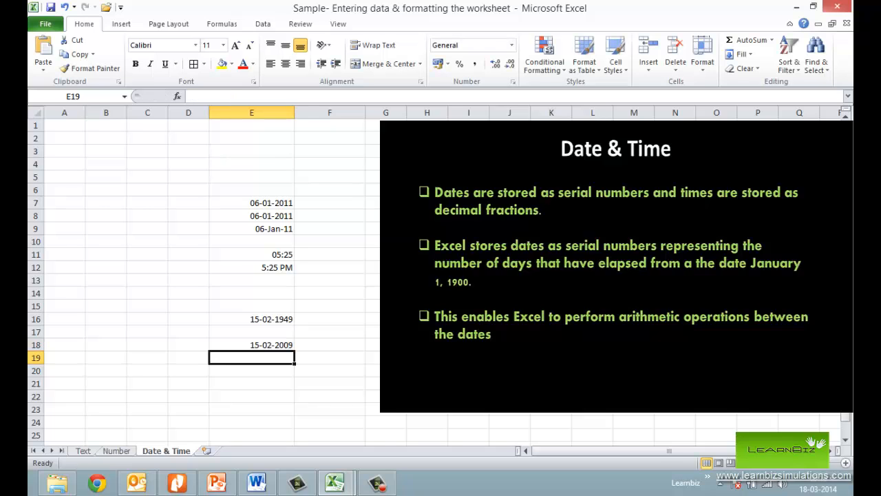
- Calculate the number of days between the two dates in cell E21 with the formula =E18-E16
{"action": "key", "text": "Down"}
{"action": "key", "text": "Down"}
{"action": "key", "text": "Up"}
{"action": "key", "text": "Up"}
{"action": "key", "text": "Up"}
{"action": "key", "text": "Up"}
{"action": "key", "text": "Up"}
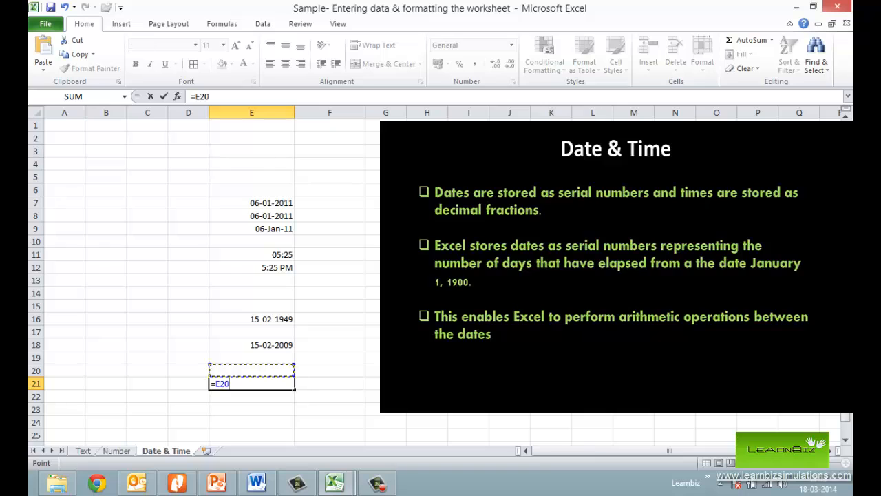
{"action": "key", "text": "Down"}
{"action": "key", "text": "Down"}
{"action": "type", "text": "-"}
{"action": "key", "text": "Up"}
{"action": "key", "text": "Up"}
{"action": "key", "text": "Up"}
{"action": "key", "text": "Up"}
{"action": "key", "text": "Up"}
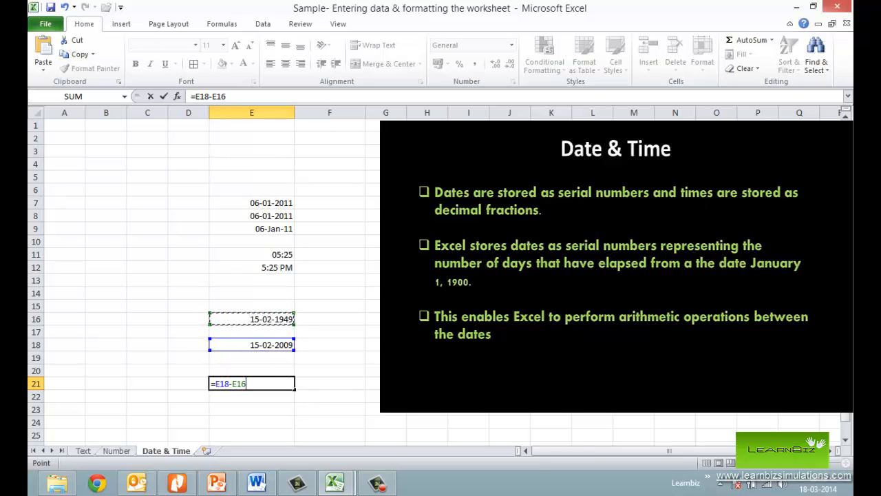
{"action": "key", "text": "Return"}
{"action": "key", "text": "Up"}
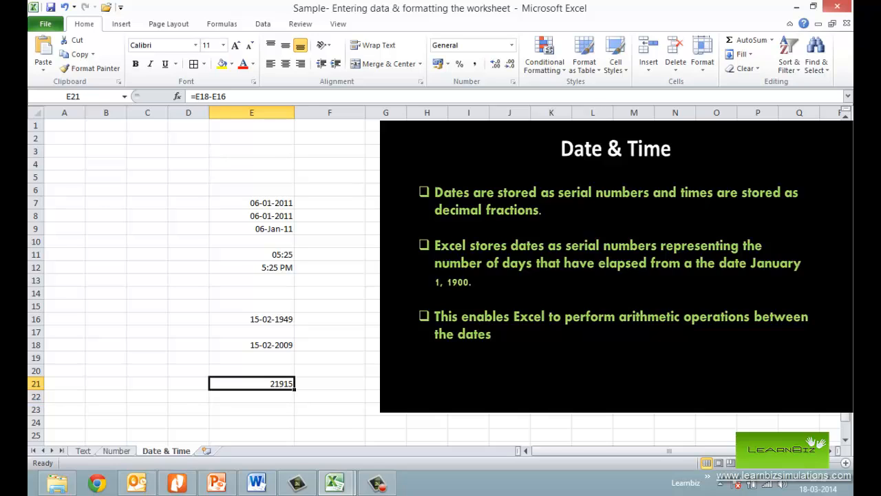
- Apply the Number format to the dates in cells E16 and E18 to show their serial numbers
{"action": "left_click", "coordinate": [265, 321]}
{"action": "left_click", "coordinate": [512, 42]}
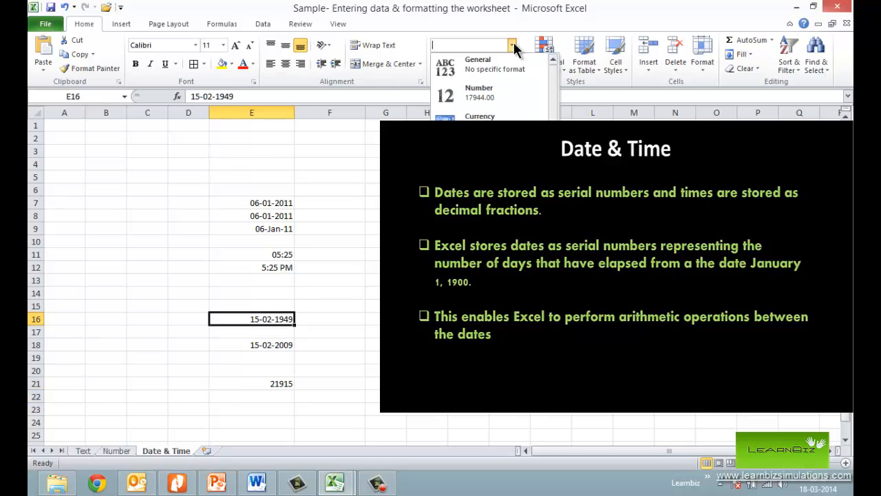
{"action": "left_click", "coordinate": [515, 93]}
{"action": "left_click", "coordinate": [284, 343]}
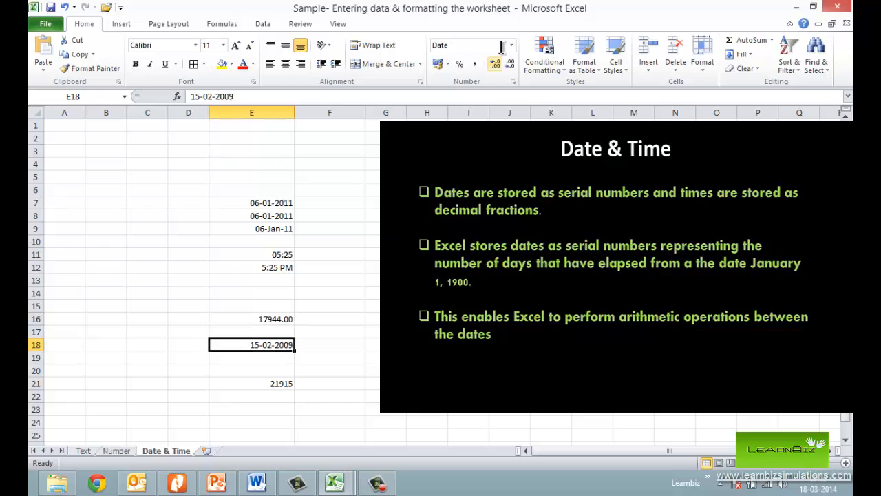
{"action": "left_click", "coordinate": [512, 44]}
{"action": "left_click", "coordinate": [506, 97]}
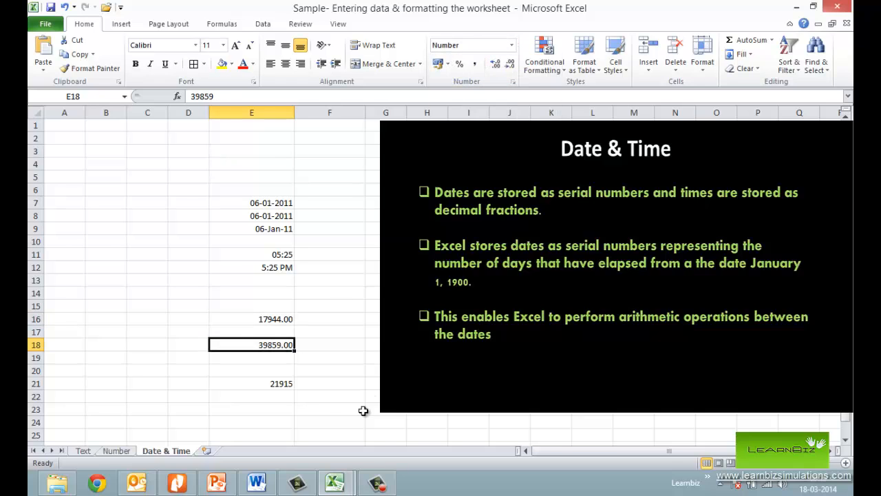
- Reformat the range E16:E18 as dates
{"action": "left_click", "coordinate": [248, 384]}
{"action": "left_click_drag", "start_coordinate": [262, 322], "coordinate": [275, 348]}
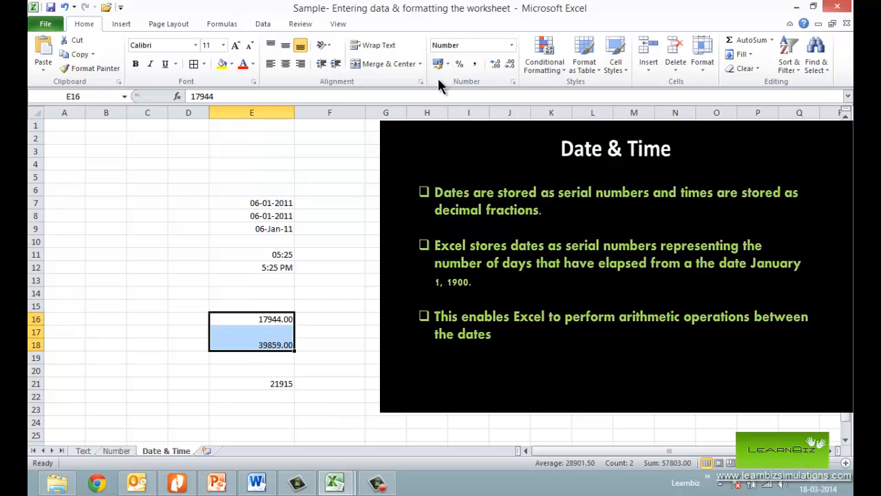
{"action": "left_click", "coordinate": [511, 45]}
{"action": "left_click", "coordinate": [491, 206]}
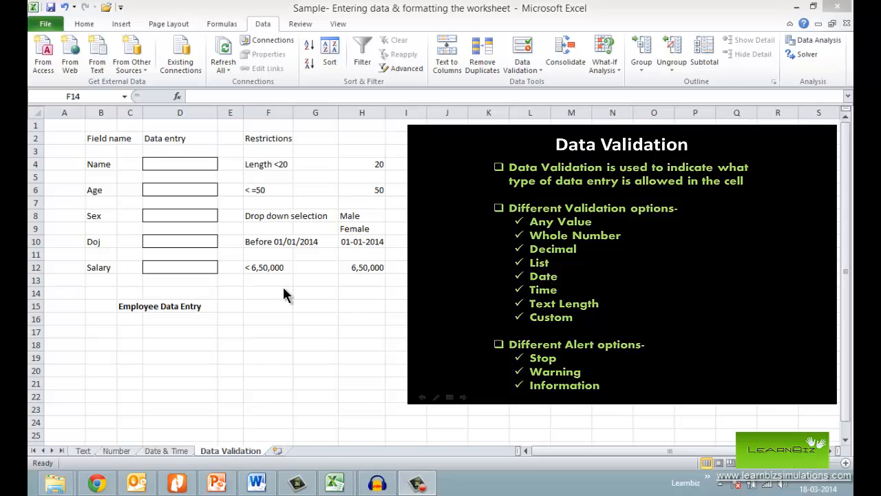
- Add data validation to the Name cell D4 allowing only a text length less than the value in H4
{"action": "left_click", "coordinate": [199, 160]}
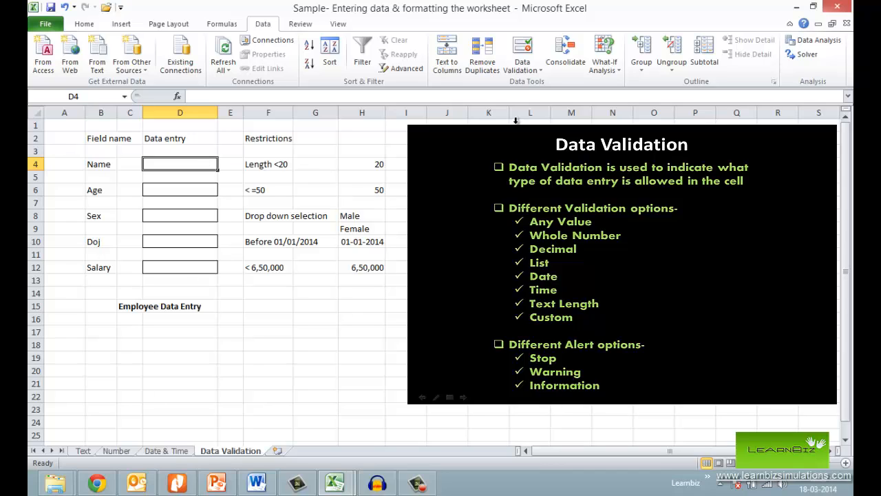
{"action": "left_click", "coordinate": [524, 51]}
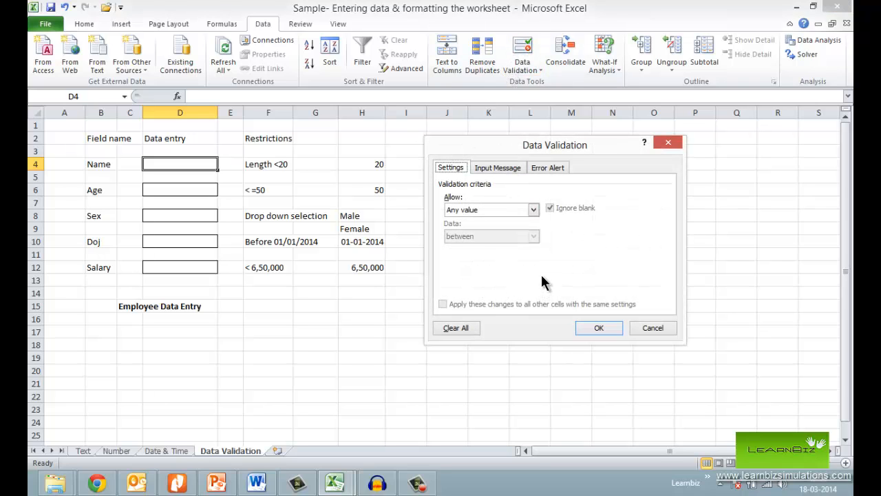
{"action": "left_click", "coordinate": [532, 211]}
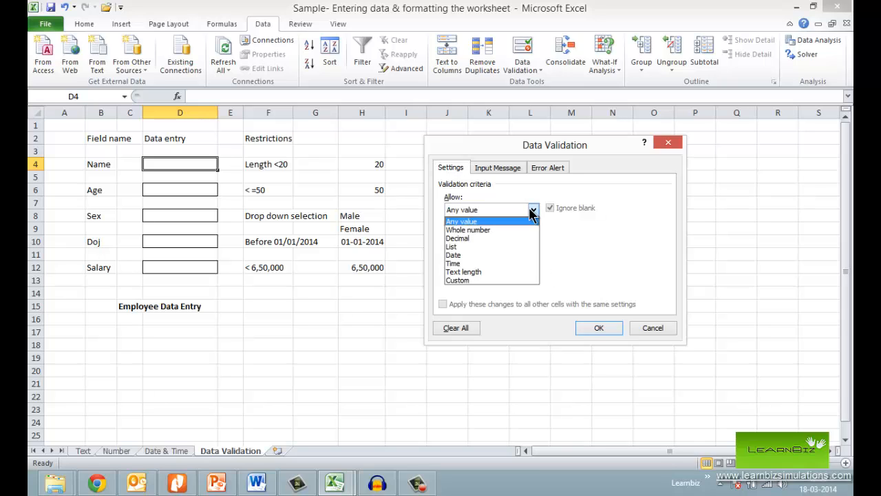
{"action": "left_click", "coordinate": [491, 272]}
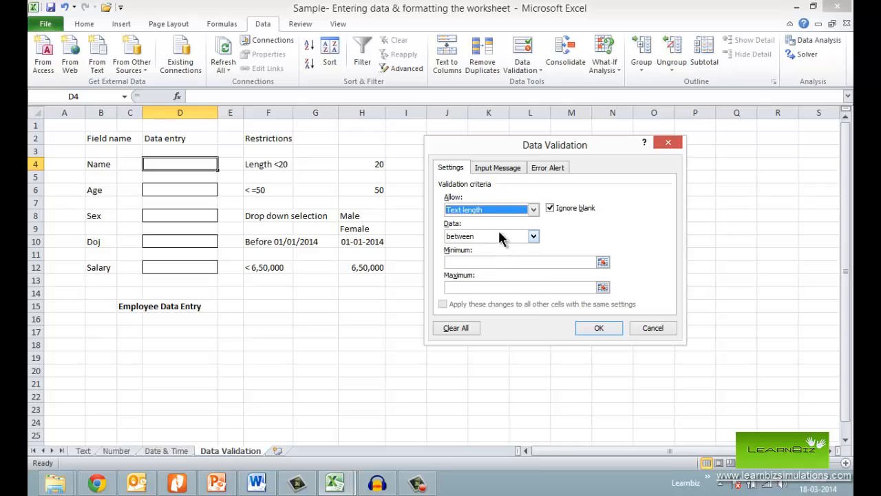
{"action": "left_click", "coordinate": [501, 237]}
{"action": "left_click", "coordinate": [486, 286]}
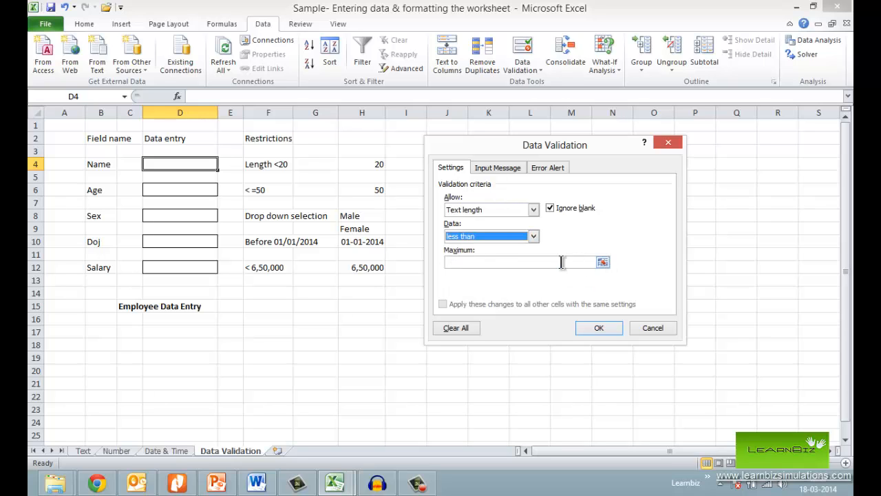
{"action": "left_click", "coordinate": [603, 262]}
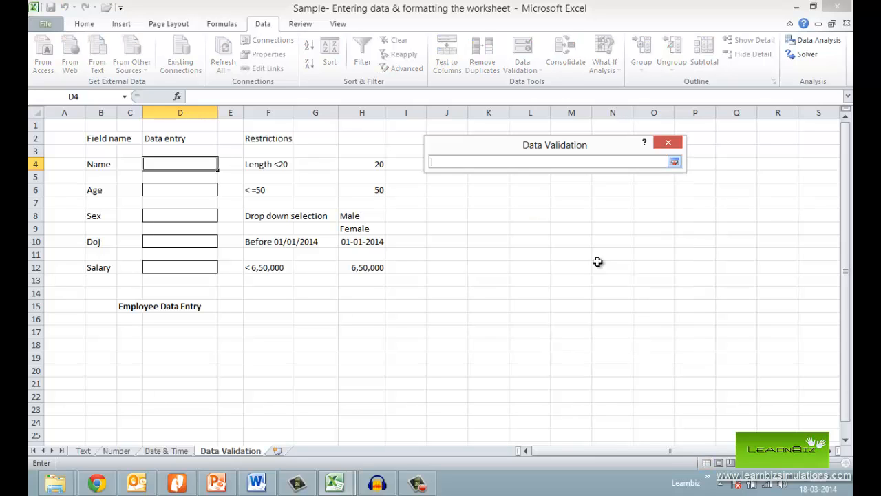
{"action": "left_click", "coordinate": [368, 166]}
{"action": "left_click", "coordinate": [674, 162]}
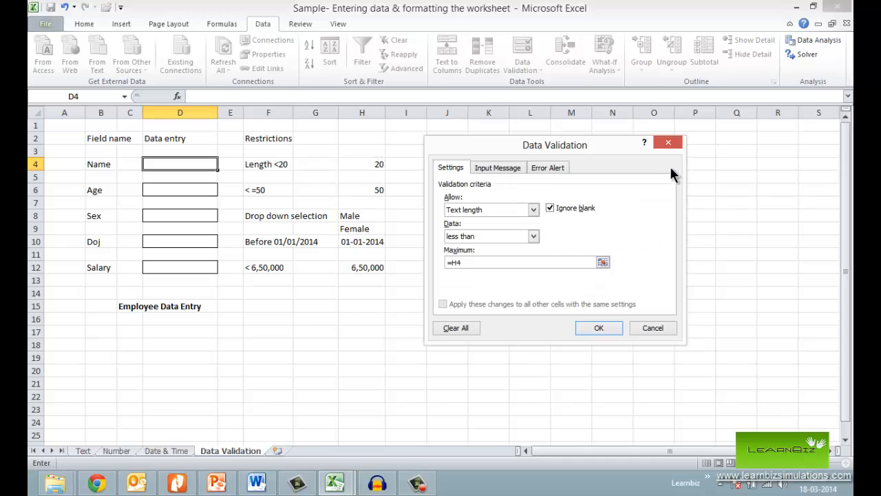
{"action": "left_click", "coordinate": [594, 328]}
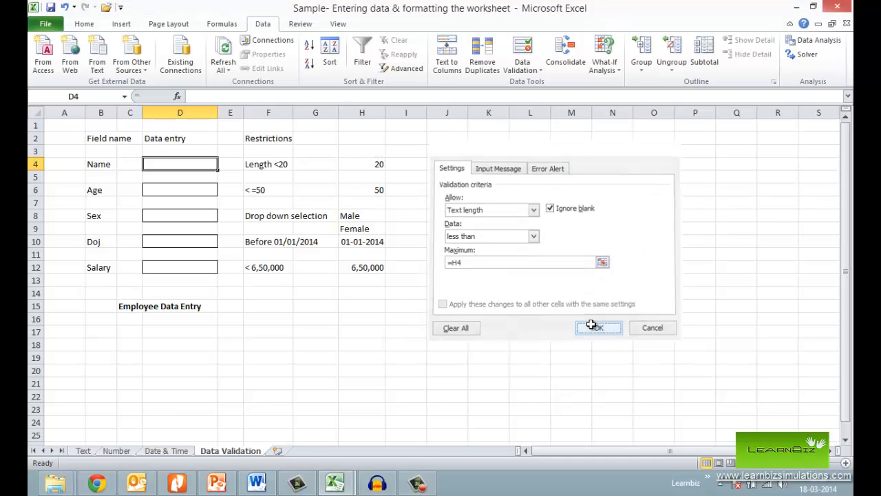
- Check the existing data validation rule of the Age cell D6 and accept it as it is
{"action": "left_click", "coordinate": [197, 187]}
{"action": "left_click", "coordinate": [523, 53]}
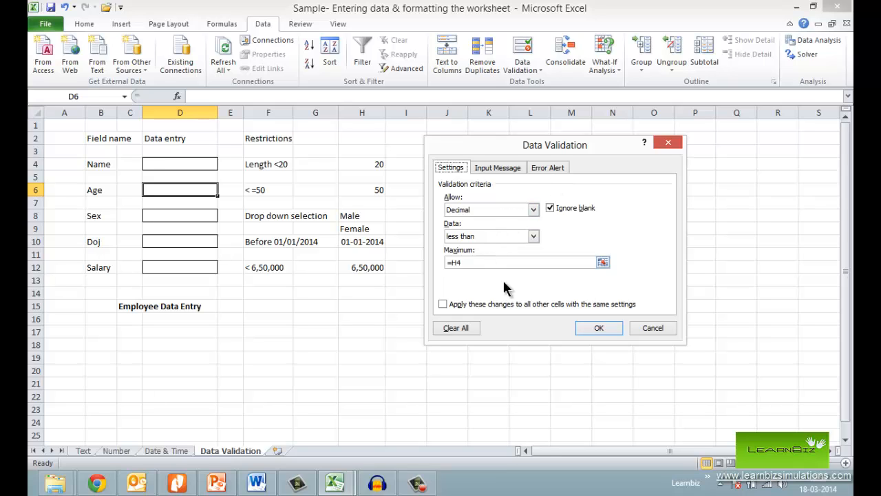
{"action": "left_click", "coordinate": [599, 328]}
- Add a drop-down list validation to the Sex cell D8 with H8:H9 as its source and check the list
{"action": "left_click", "coordinate": [207, 223]}
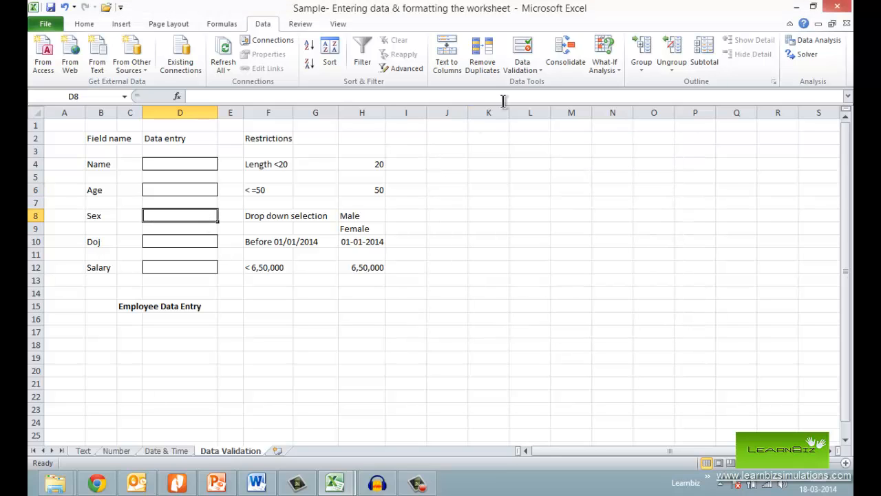
{"action": "left_click", "coordinate": [522, 53]}
{"action": "left_click", "coordinate": [524, 210]}
{"action": "left_click", "coordinate": [481, 250]}
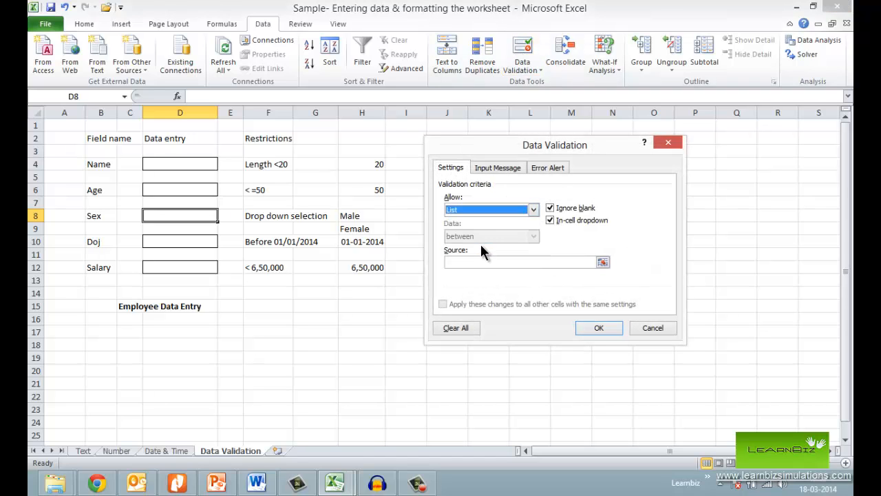
{"action": "left_click", "coordinate": [604, 262]}
{"action": "left_click_drag", "start_coordinate": [365, 213], "coordinate": [369, 229]}
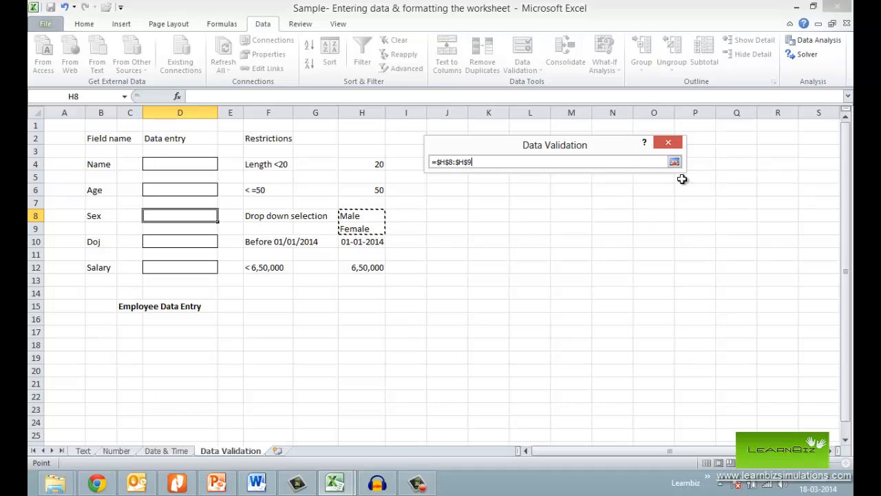
{"action": "left_click", "coordinate": [674, 162]}
{"action": "left_click", "coordinate": [598, 324]}
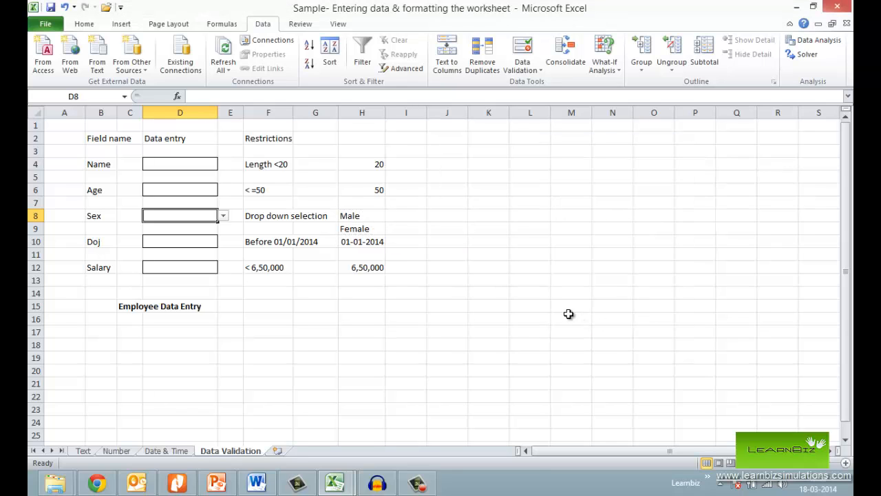
{"action": "left_click", "coordinate": [223, 217]}
{"action": "left_click", "coordinate": [207, 248]}
- Add data validation to the Doj cell D10 allowing only dates less than the end date in H10
{"action": "left_click", "coordinate": [203, 241]}
{"action": "left_click", "coordinate": [517, 44]}
{"action": "left_click", "coordinate": [533, 210]}
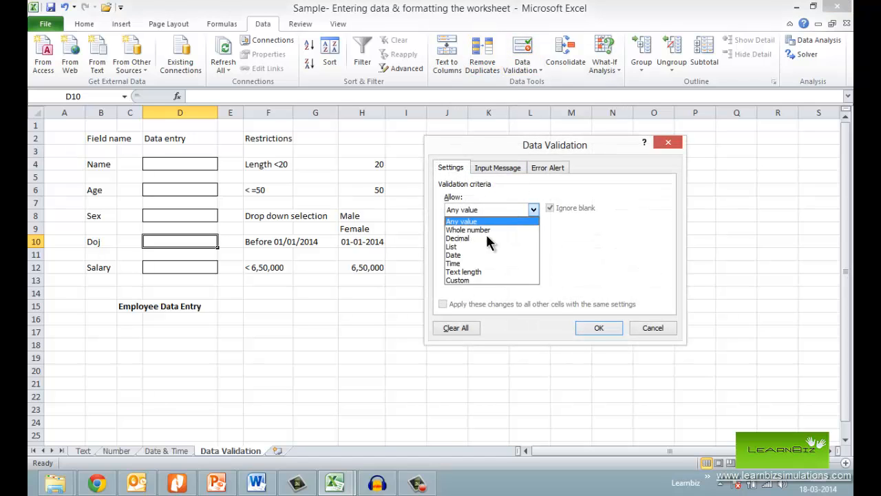
{"action": "left_click", "coordinate": [482, 255]}
{"action": "left_click", "coordinate": [495, 234]}
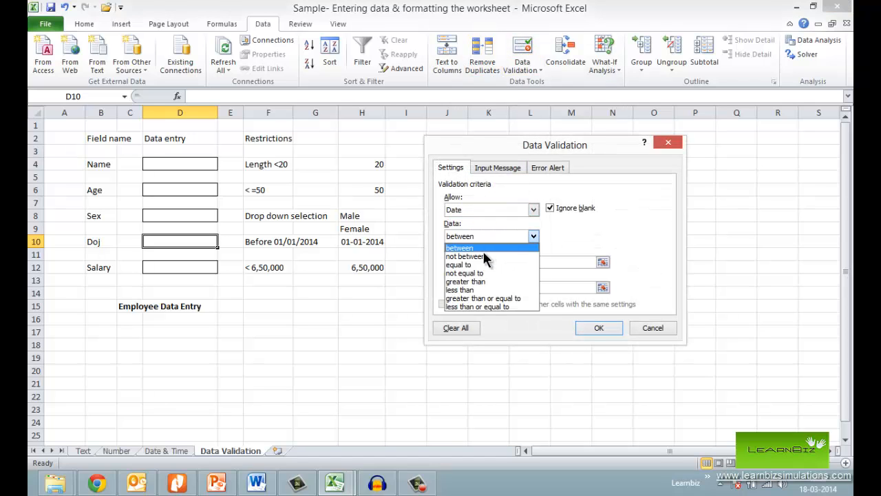
{"action": "left_click", "coordinate": [480, 289]}
{"action": "left_click", "coordinate": [603, 261]}
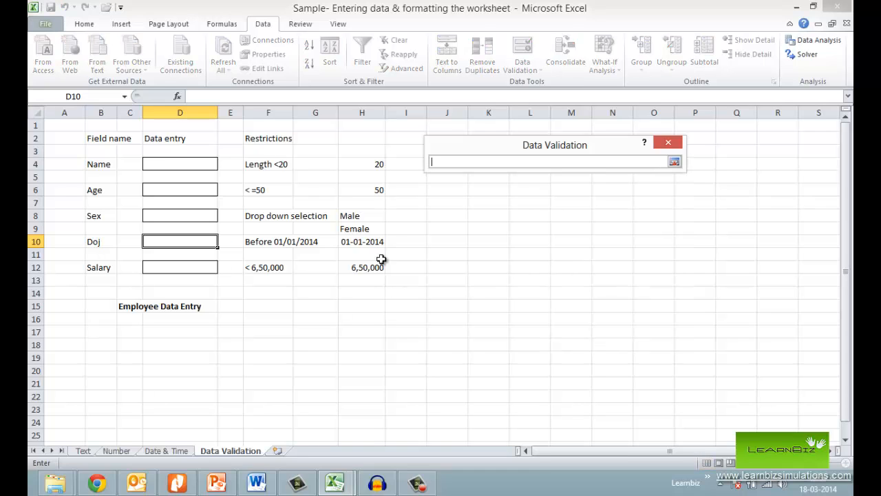
{"action": "left_click", "coordinate": [368, 242]}
{"action": "left_click", "coordinate": [674, 161]}
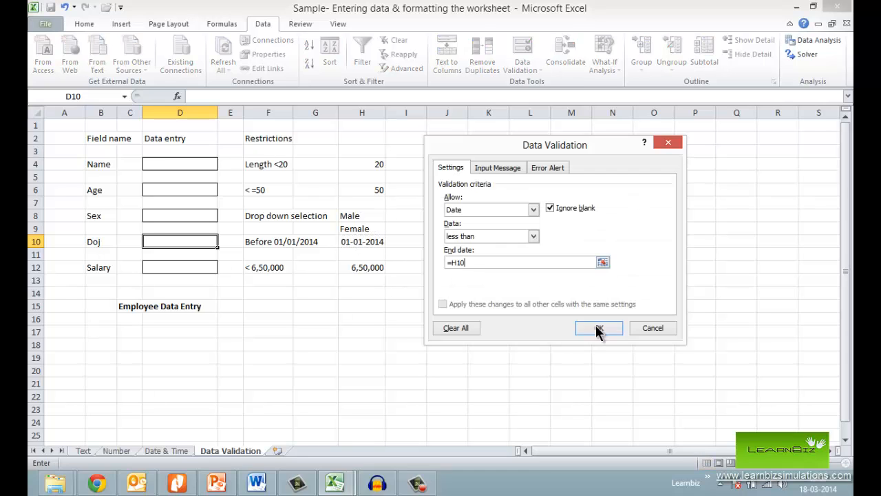
{"action": "left_click", "coordinate": [605, 327]}
- Add data validation to the Salary cell D12 allowing only decimals less than the maximum in H12
{"action": "left_click", "coordinate": [197, 268]}
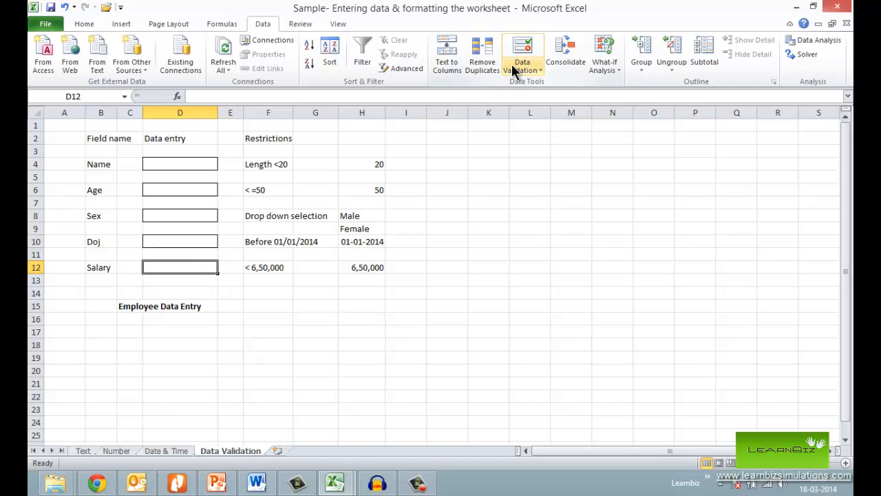
{"action": "left_click", "coordinate": [517, 45]}
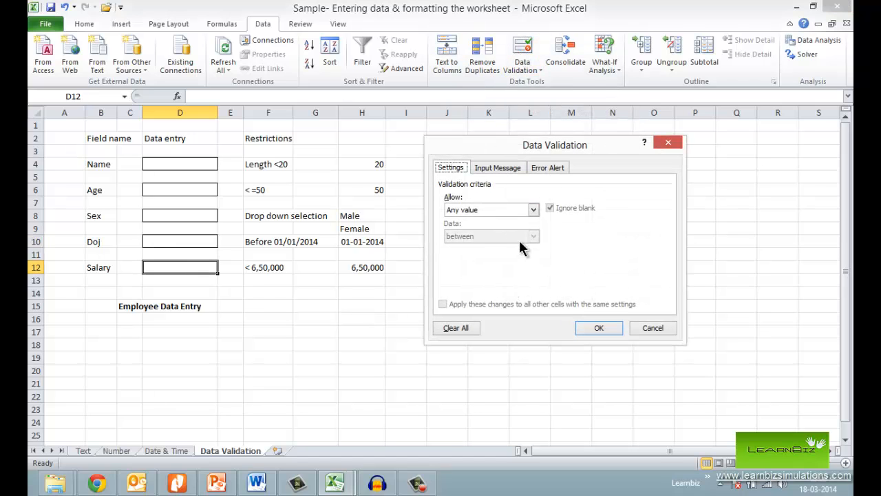
{"action": "left_click", "coordinate": [533, 209]}
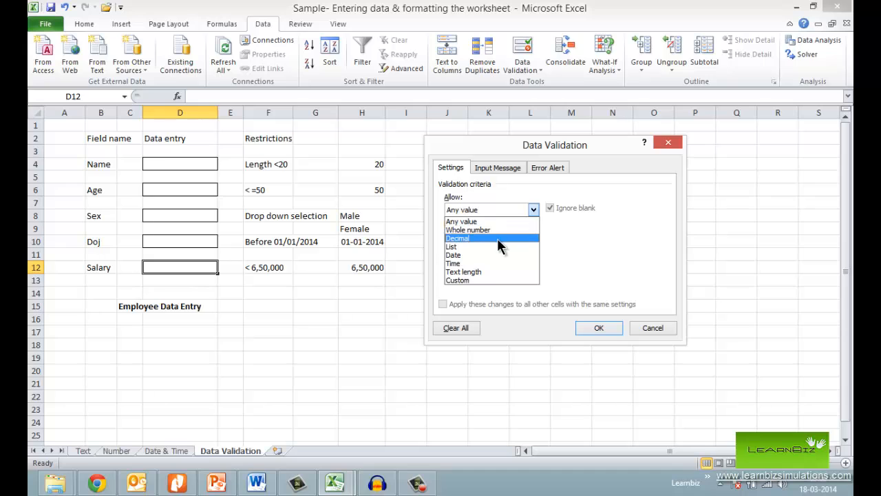
{"action": "left_click", "coordinate": [500, 247]}
{"action": "left_click", "coordinate": [533, 237]}
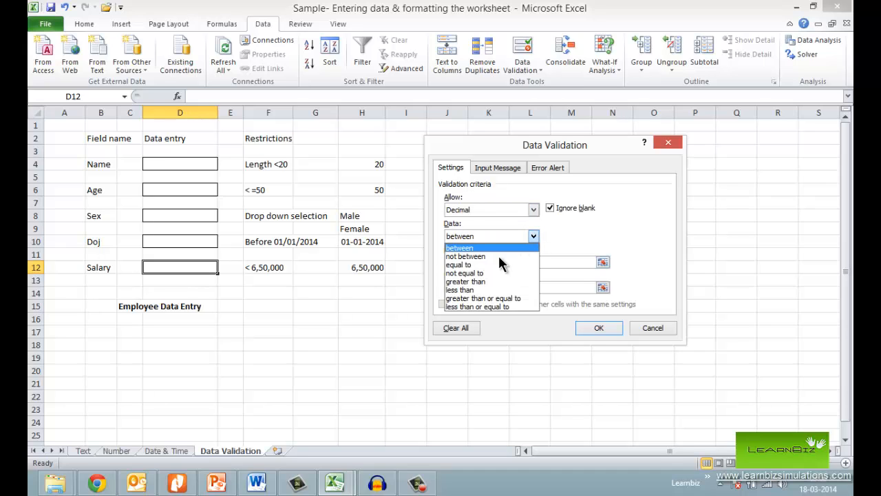
{"action": "left_click", "coordinate": [480, 290]}
{"action": "left_click", "coordinate": [604, 263]}
{"action": "left_click", "coordinate": [361, 268]}
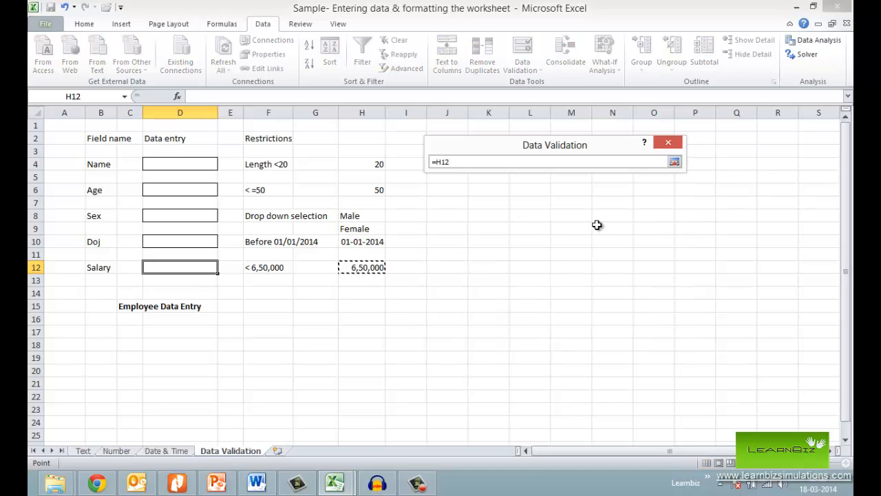
{"action": "left_click", "coordinate": [673, 160]}
{"action": "left_click", "coordinate": [594, 328]}
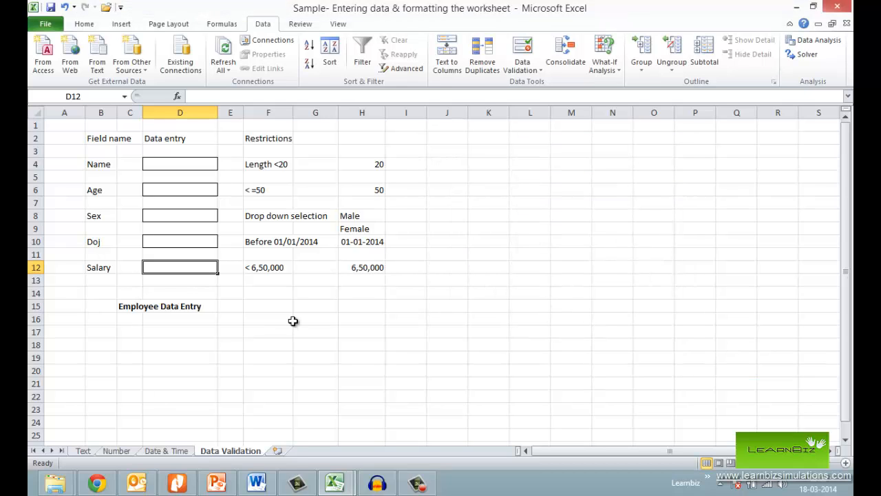
- Set the error alert style of the Age cell D6 to Stop
{"action": "left_click", "coordinate": [190, 190]}
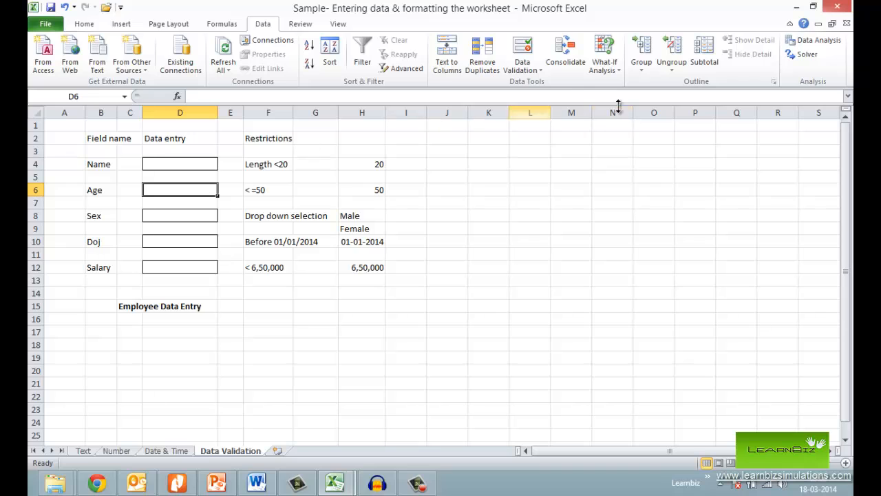
{"action": "left_click", "coordinate": [523, 47]}
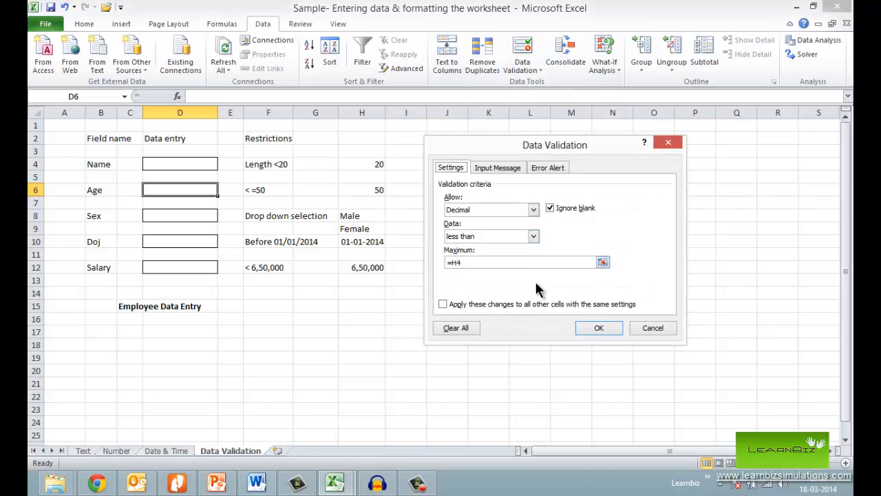
{"action": "left_click", "coordinate": [551, 169]}
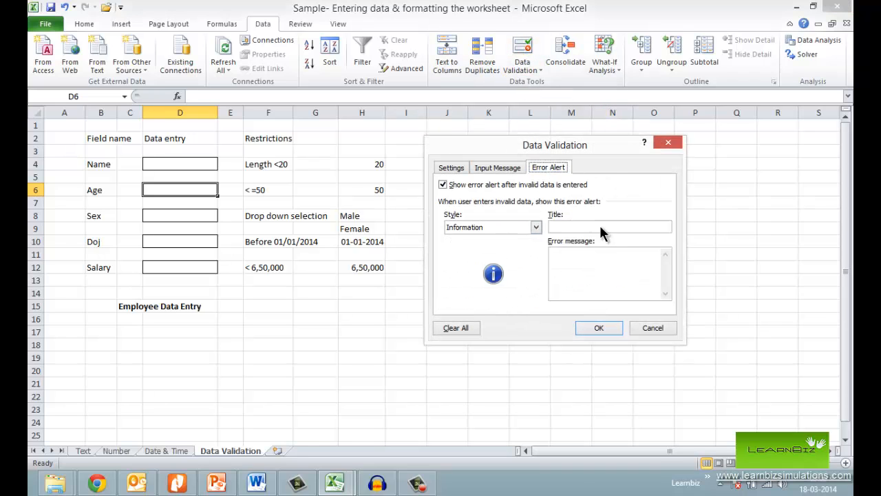
{"action": "left_click", "coordinate": [537, 228]}
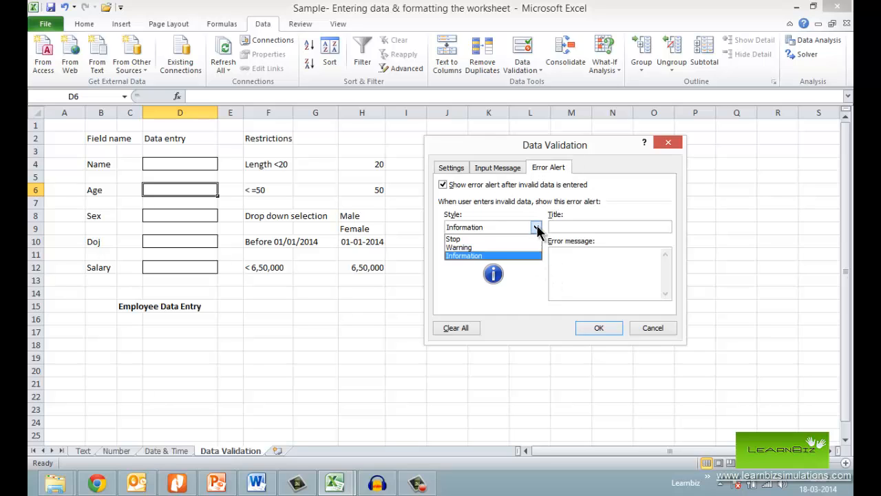
{"action": "left_click", "coordinate": [490, 240]}
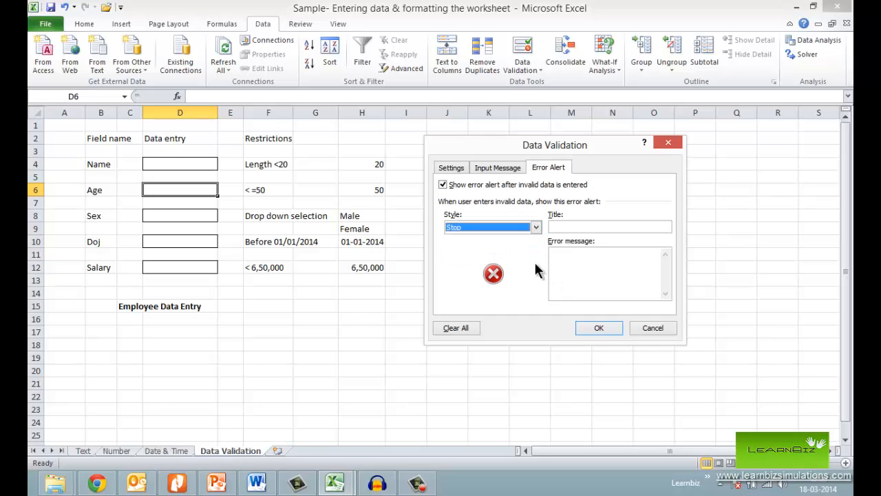
{"action": "left_click", "coordinate": [599, 270]}
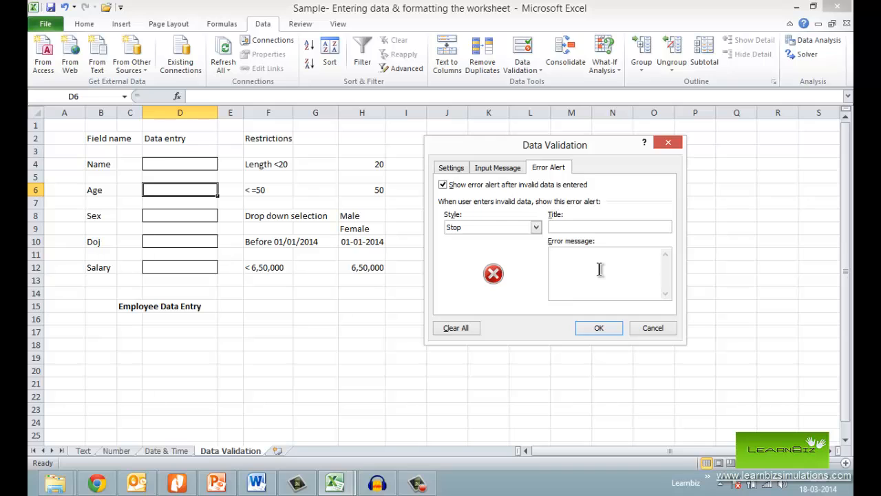
{"action": "left_click", "coordinate": [602, 327]}
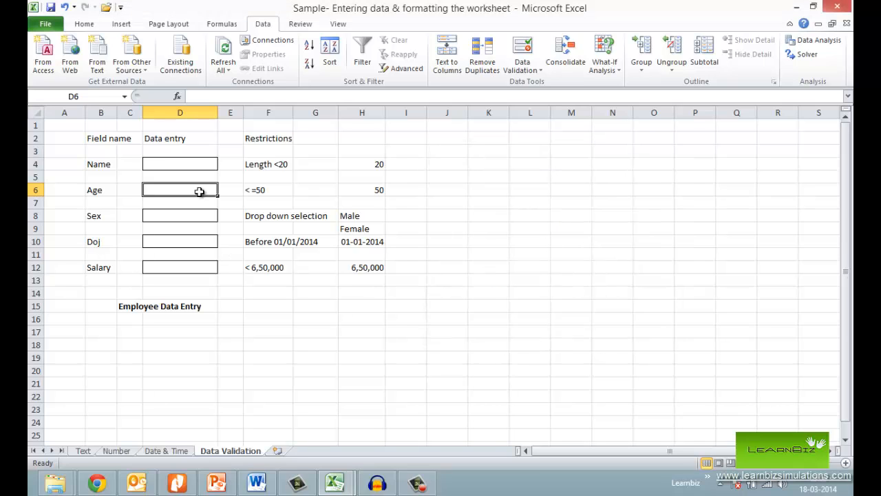
- Test the Stop alert by entering 100 in the Age cell D6, and discard the entry
{"action": "type", "text": "100"}
{"action": "key", "text": "Return"}
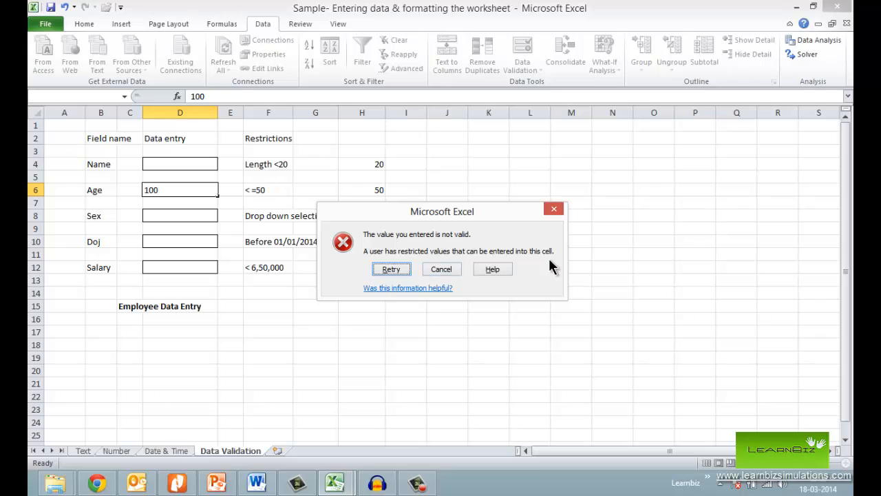
{"action": "left_click", "coordinate": [391, 269]}
{"action": "key", "text": "BackSpace"}
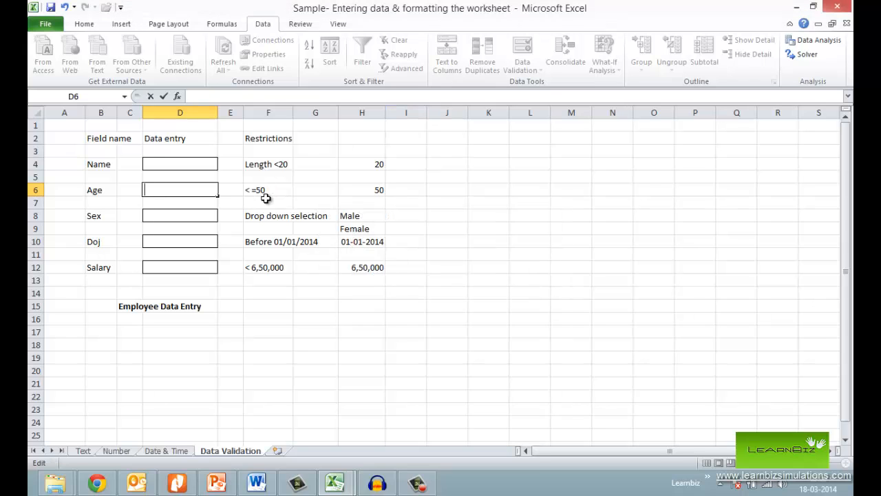
{"action": "key", "text": "Escape"}
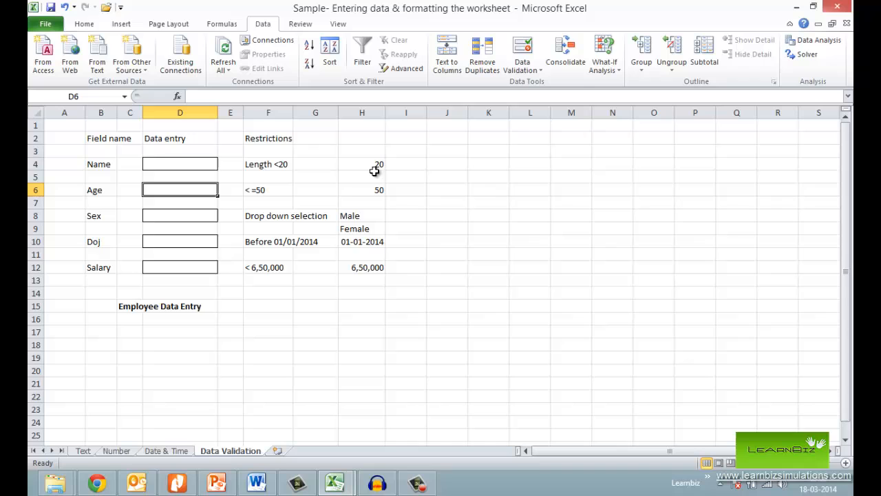
- Change the error alert style of the Age cell D6 to Warning
{"action": "left_click", "coordinate": [522, 49]}
{"action": "left_click", "coordinate": [536, 228]}
{"action": "left_click", "coordinate": [475, 244]}
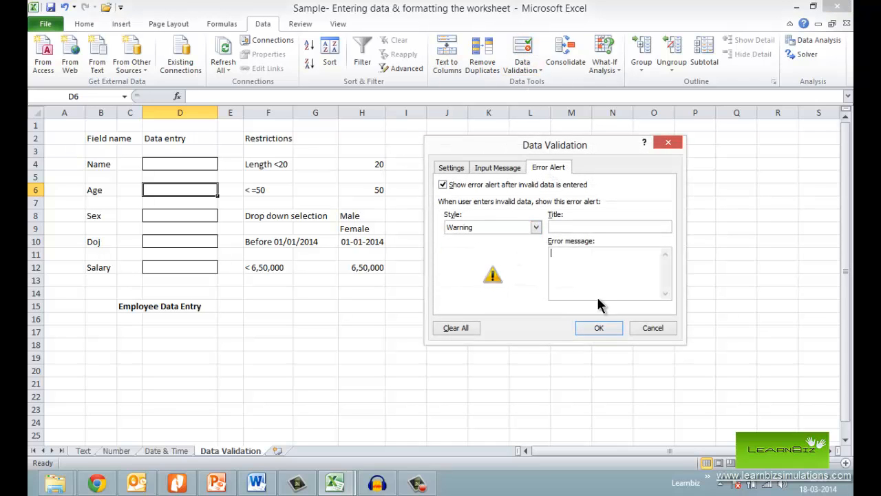
{"action": "left_click", "coordinate": [599, 328]}
- Test the Warning alert by entering 100 in the Age cell D6, and accept the invalid value
{"action": "type", "text": "100"}
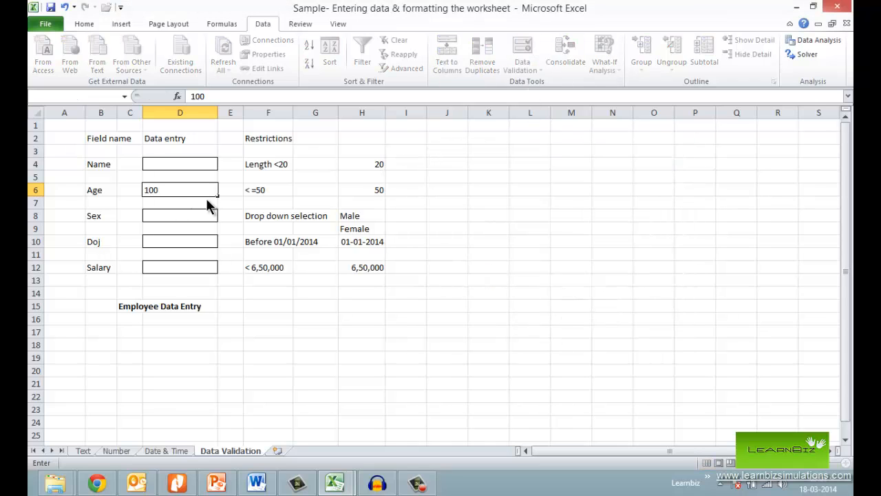
{"action": "key", "text": "Return"}
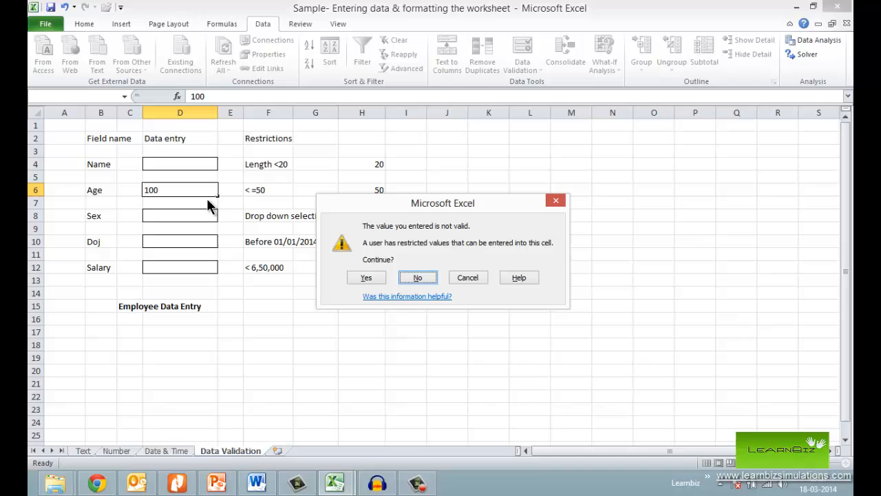
{"action": "left_click", "coordinate": [372, 277]}
- Change the error alert style of the Age cell D6 to Information
{"action": "left_click", "coordinate": [158, 190]}
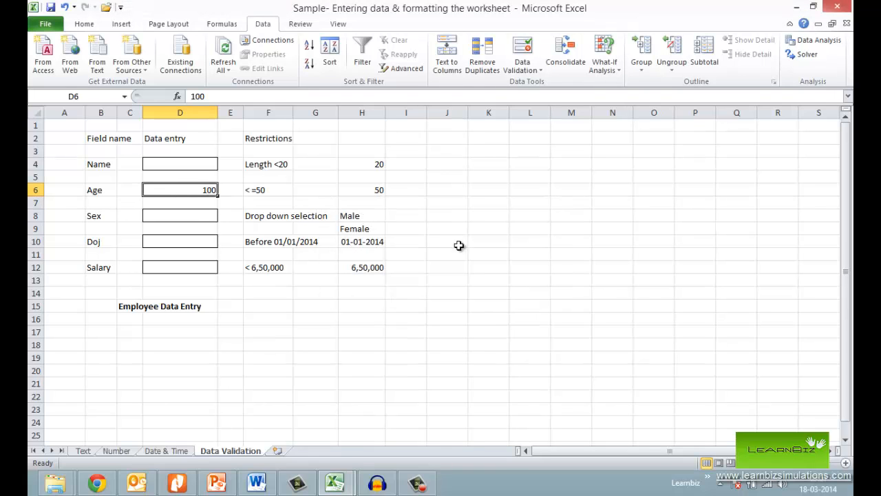
{"action": "left_click", "coordinate": [522, 50]}
{"action": "left_click", "coordinate": [536, 228]}
{"action": "left_click", "coordinate": [463, 256]}
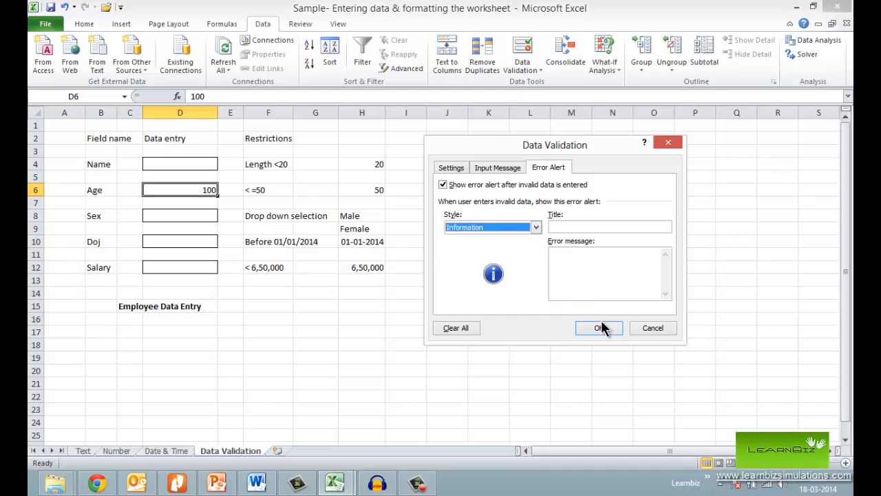
{"action": "left_click", "coordinate": [599, 328]}
- Test the Information alert by entering 200 in the Age cell D6, and accept the invalid value
{"action": "type", "text": "200"}
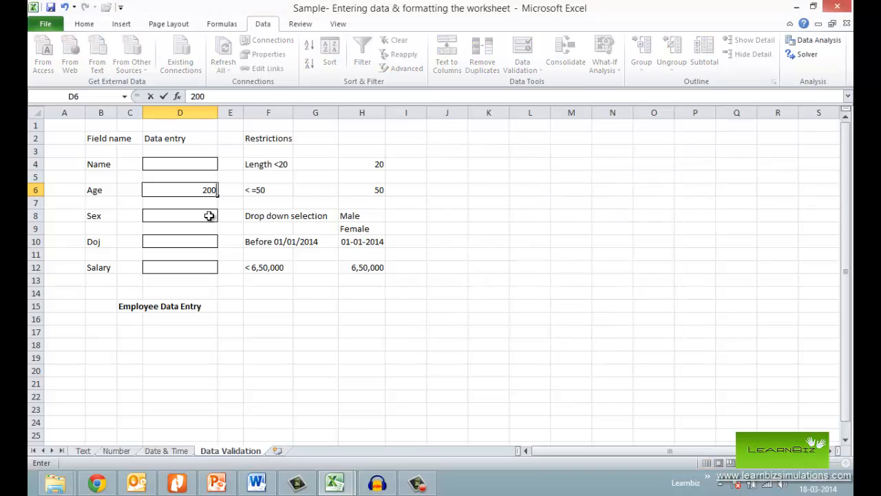
{"action": "key", "text": "Return"}
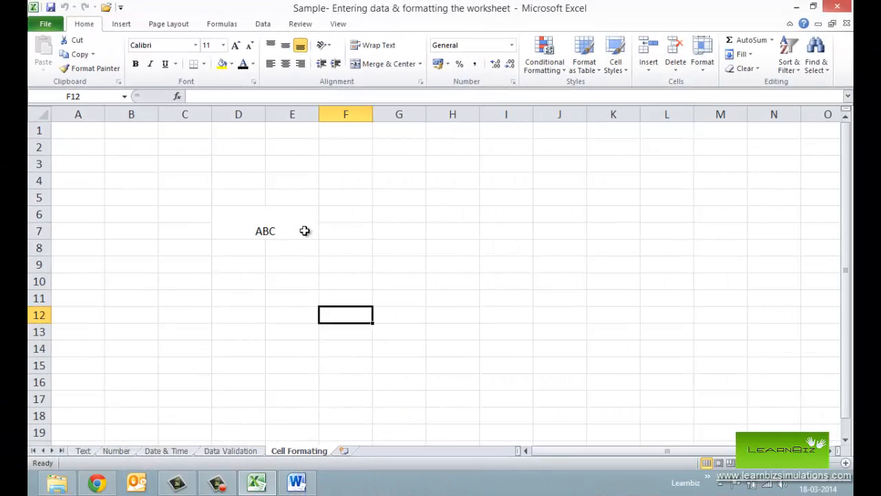
{"action": "left_click", "coordinate": [305, 231]}
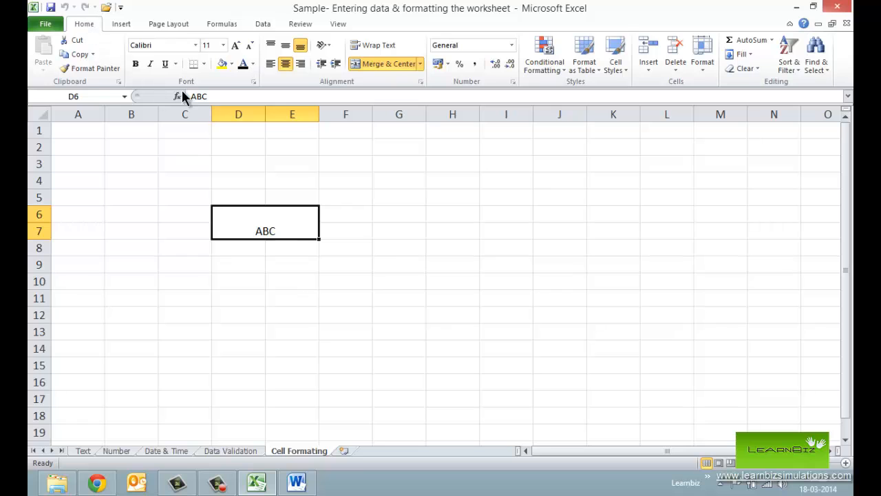
- Set the font of the merged ABC cell to Algerian and enlarge its text to size 14
{"action": "left_click", "coordinate": [195, 44]}
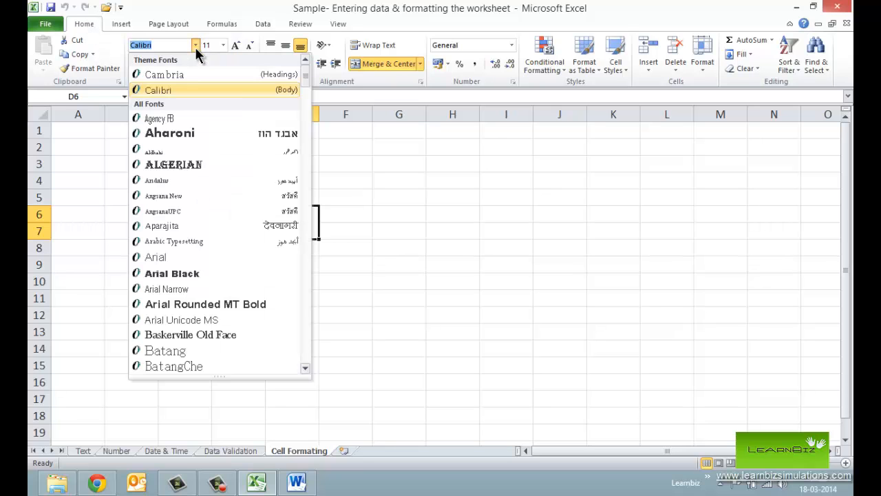
{"action": "left_click", "coordinate": [176, 165]}
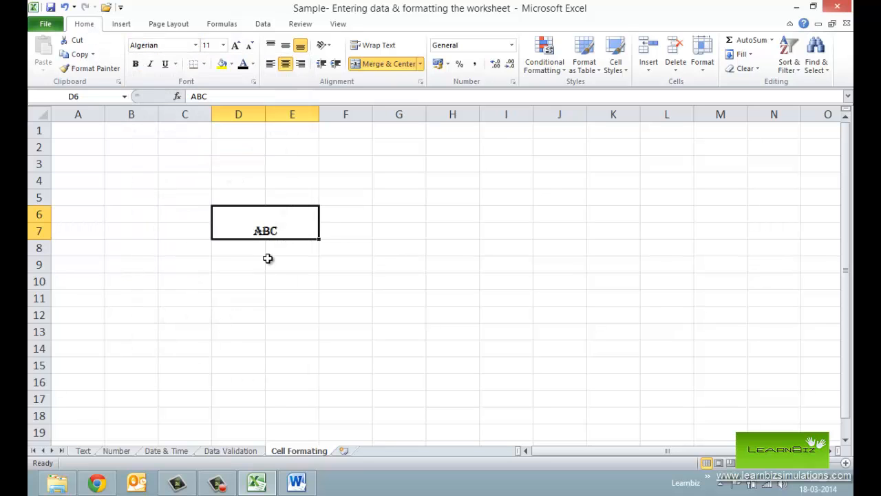
{"action": "left_click", "coordinate": [236, 45]}
{"action": "left_click", "coordinate": [235, 44]}
{"action": "left_click", "coordinate": [236, 45]}
{"action": "left_click", "coordinate": [251, 48]}
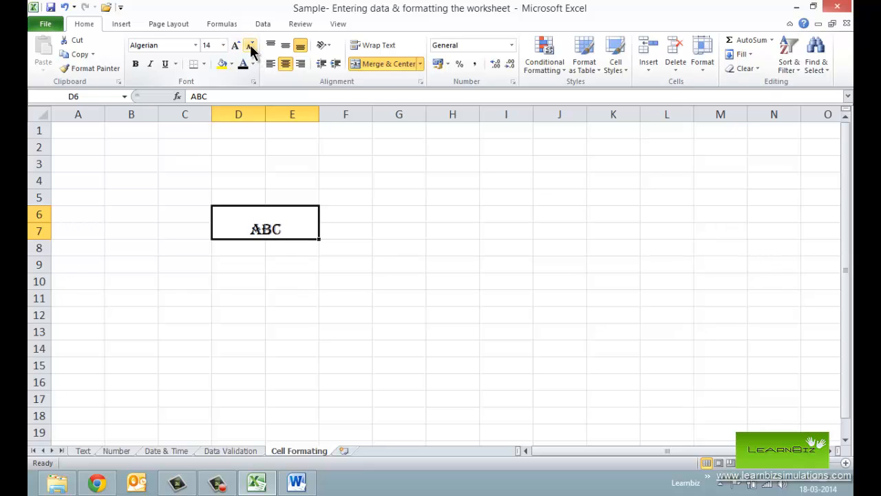
- Try bold and underline on the ABC text and switch both off again
{"action": "left_click", "coordinate": [136, 65]}
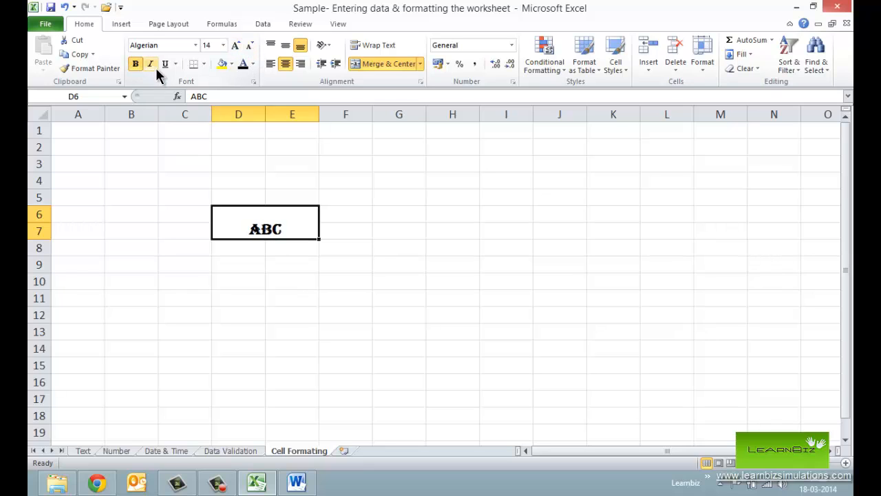
{"action": "left_click", "coordinate": [136, 64]}
{"action": "left_click", "coordinate": [165, 64]}
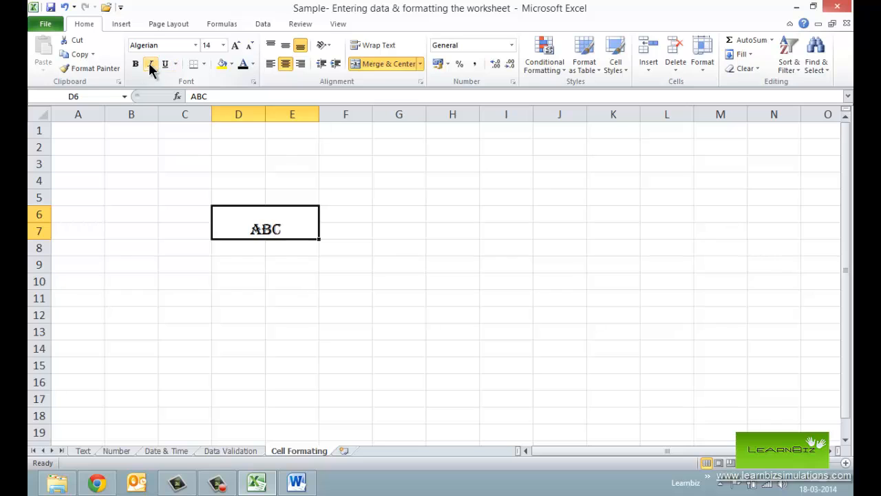
{"action": "left_click", "coordinate": [165, 64]}
- Fill the merged ABC cell with yellow and colour its text red
{"action": "left_click", "coordinate": [222, 64]}
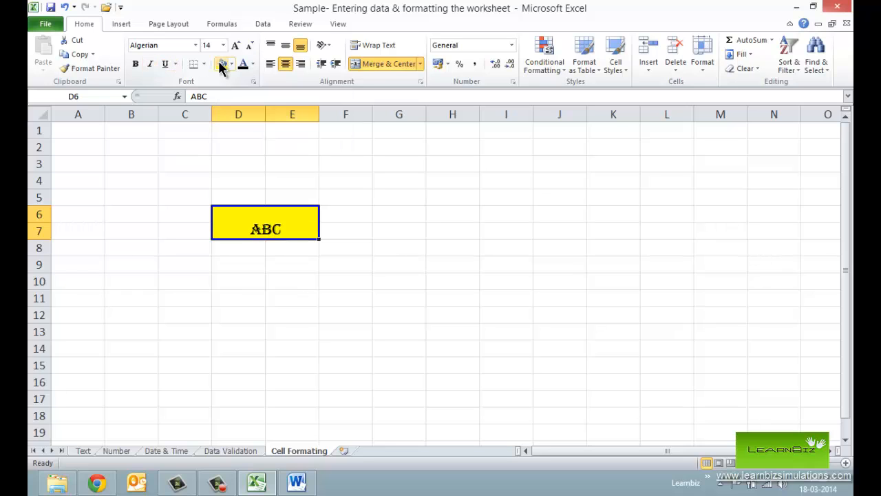
{"action": "left_click", "coordinate": [254, 66]}
{"action": "left_click", "coordinate": [257, 173]}
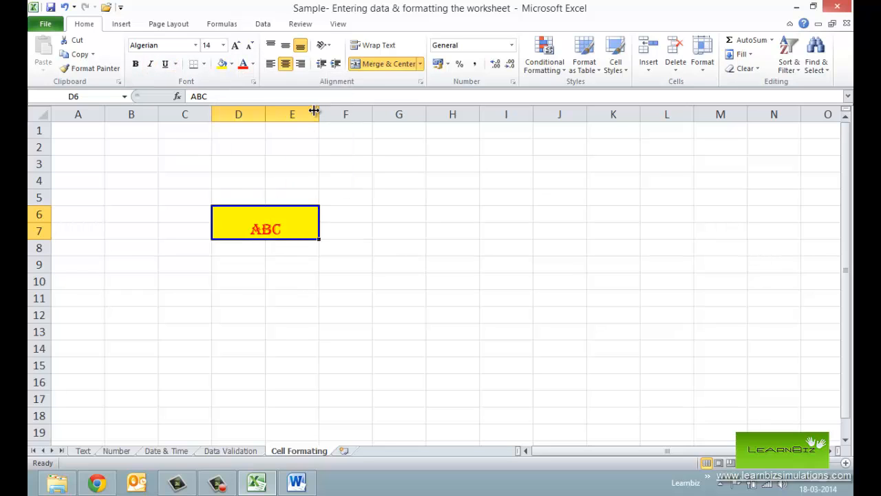
- Try top, left and right alignment on the ABC text, and leave it middle-aligned vertically and centred horizontally
{"action": "left_click", "coordinate": [285, 45]}
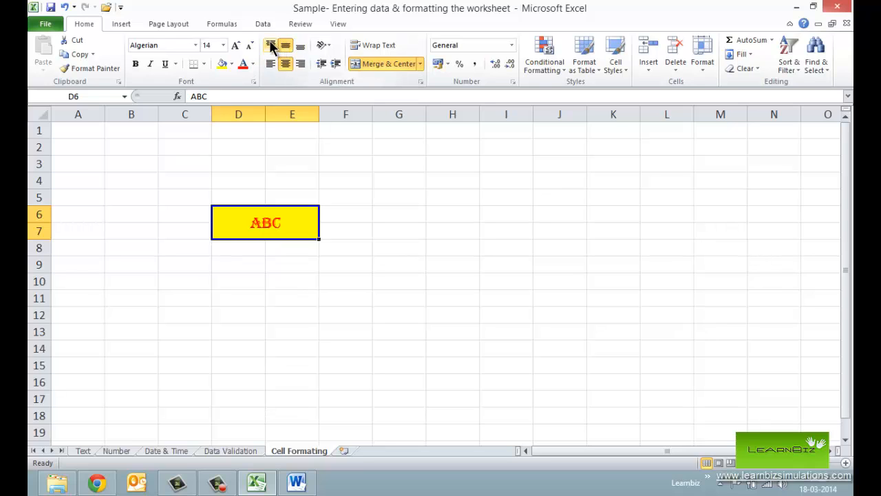
{"action": "left_click", "coordinate": [271, 45]}
{"action": "left_click", "coordinate": [285, 45]}
{"action": "left_click", "coordinate": [270, 63]}
{"action": "left_click", "coordinate": [285, 63]}
{"action": "left_click", "coordinate": [300, 64]}
{"action": "left_click", "coordinate": [286, 64]}
- Remove the fill from the merged ABC cell and apply the Accent2 cell style to it
{"action": "right_click", "coordinate": [298, 223]}
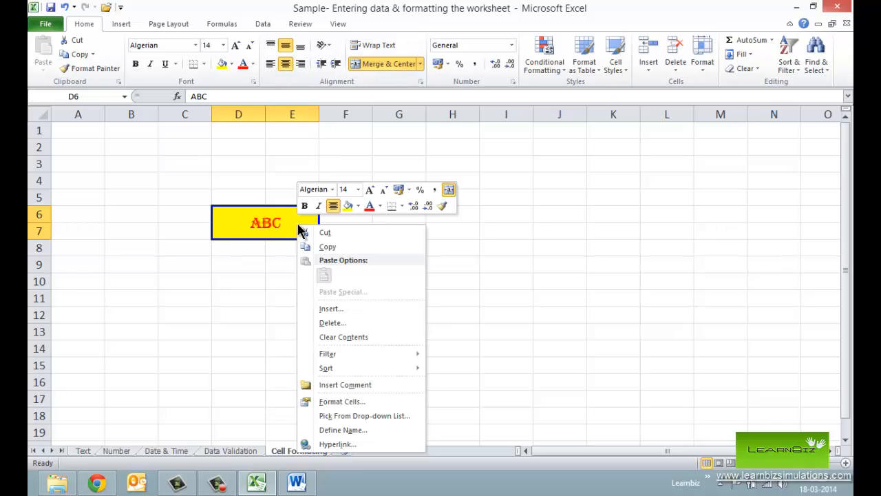
{"action": "left_click", "coordinate": [357, 206]}
{"action": "left_click", "coordinate": [366, 310]}
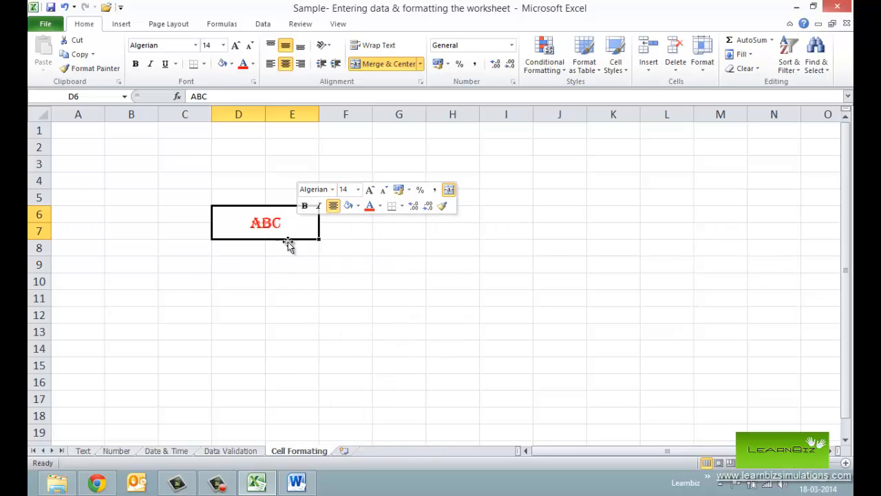
{"action": "left_click", "coordinate": [620, 70]}
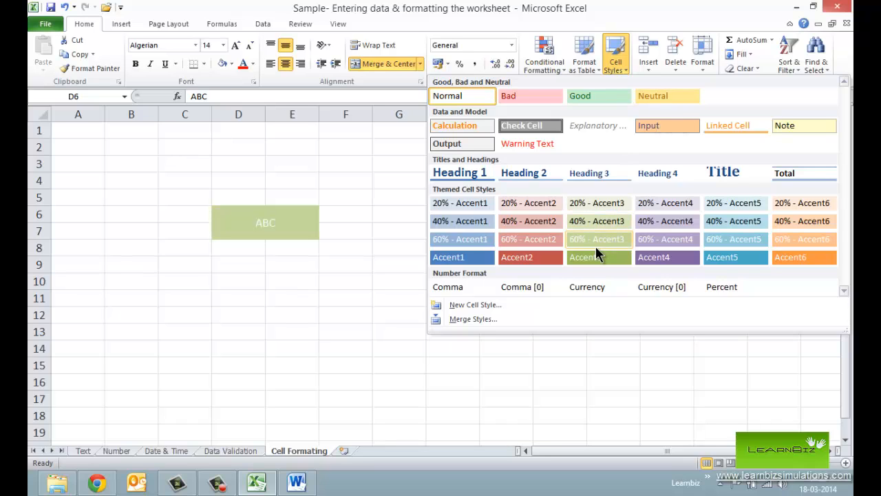
{"action": "left_click", "coordinate": [525, 257]}
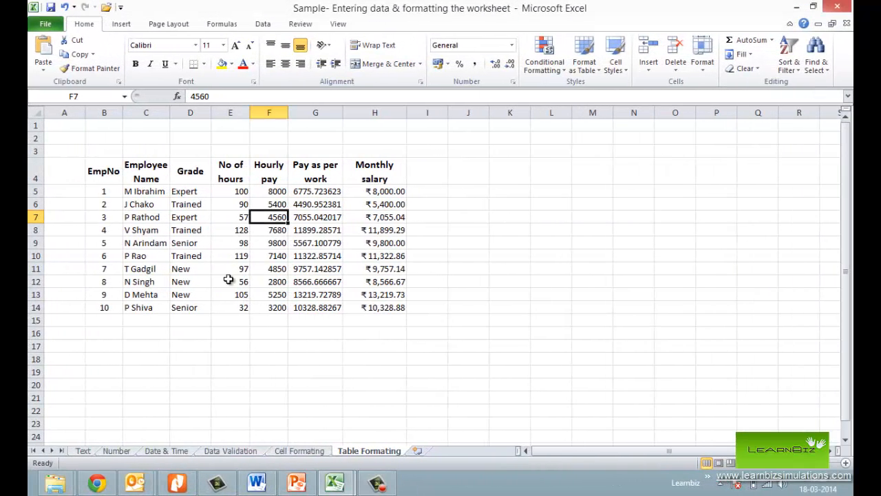
- Format the employee pay data in B4:H14 as a table with headers, using a light green table style
{"action": "left_click", "coordinate": [100, 167]}
{"action": "left_click_drag", "start_coordinate": [100, 167], "coordinate": [375, 307]}
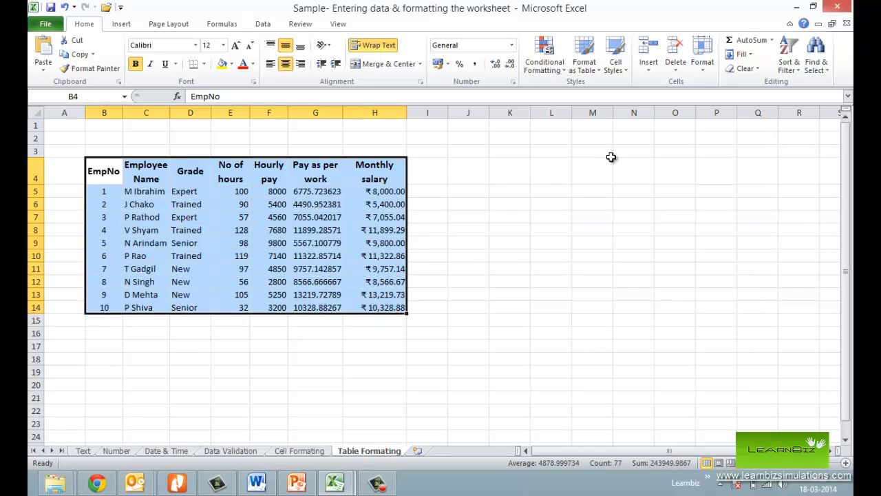
{"action": "left_click", "coordinate": [589, 66]}
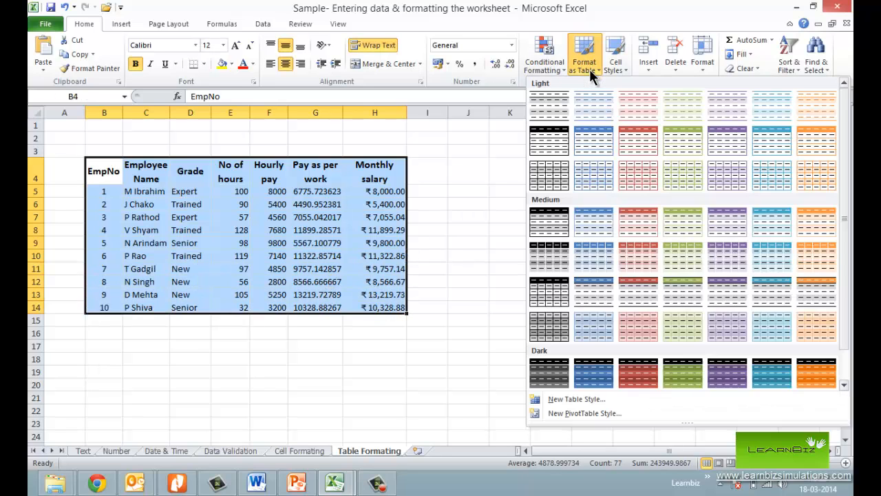
{"action": "left_click", "coordinate": [604, 149]}
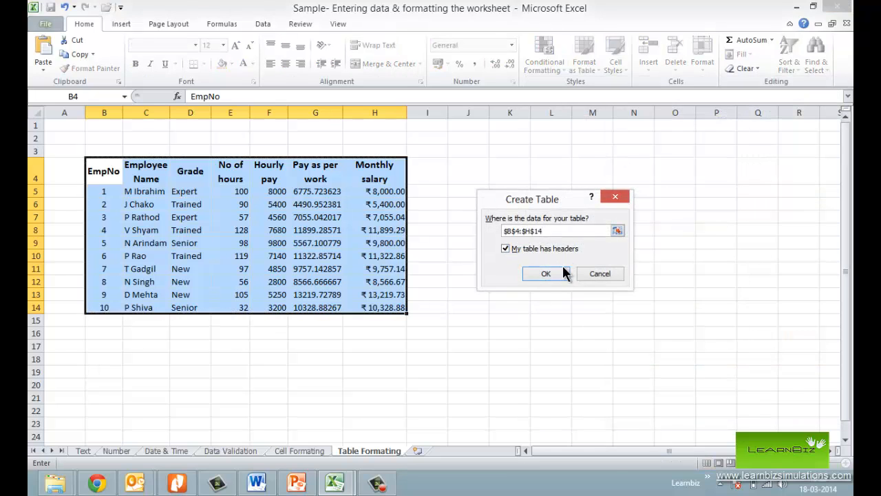
{"action": "left_click", "coordinate": [563, 270]}
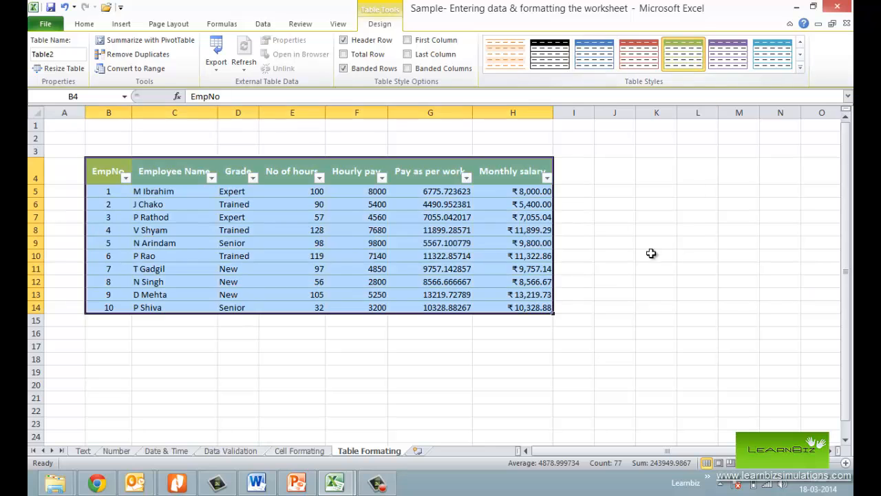
- Change the employee pay table to the light teal table style
{"action": "left_click", "coordinate": [651, 253]}
{"action": "left_click", "coordinate": [489, 294]}
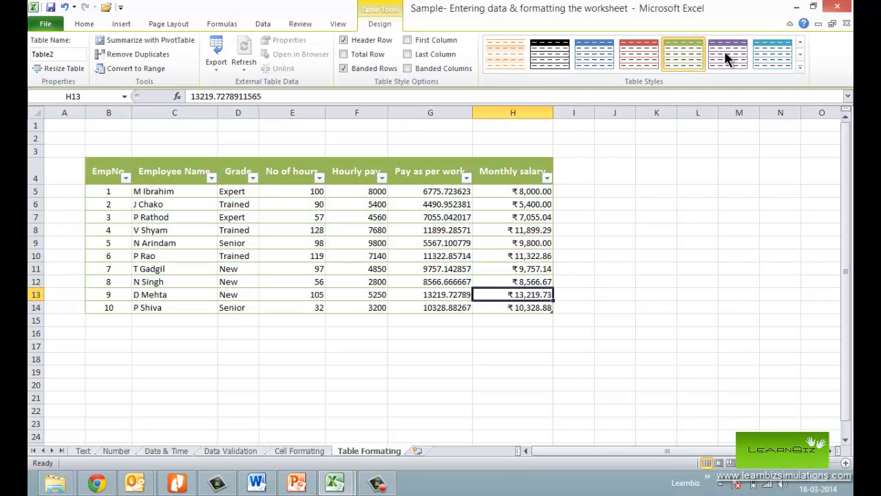
{"action": "left_click", "coordinate": [772, 54]}
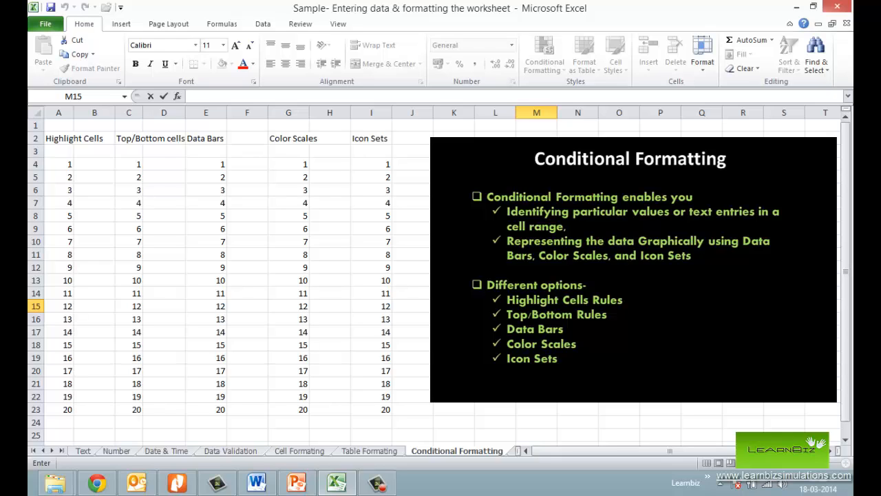
- Add a conditional formatting rule to A4:A23 that shows values between 6 and 15 in red text
{"action": "left_click", "coordinate": [454, 307]}
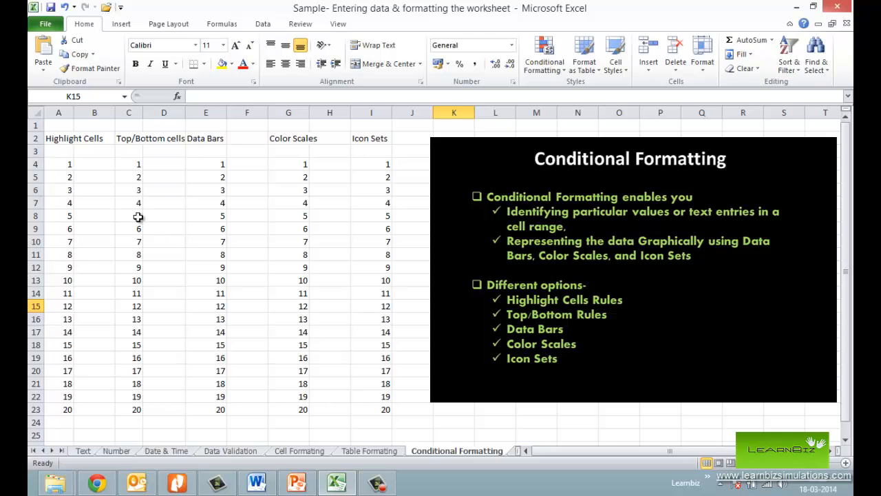
{"action": "left_click", "coordinate": [64, 150]}
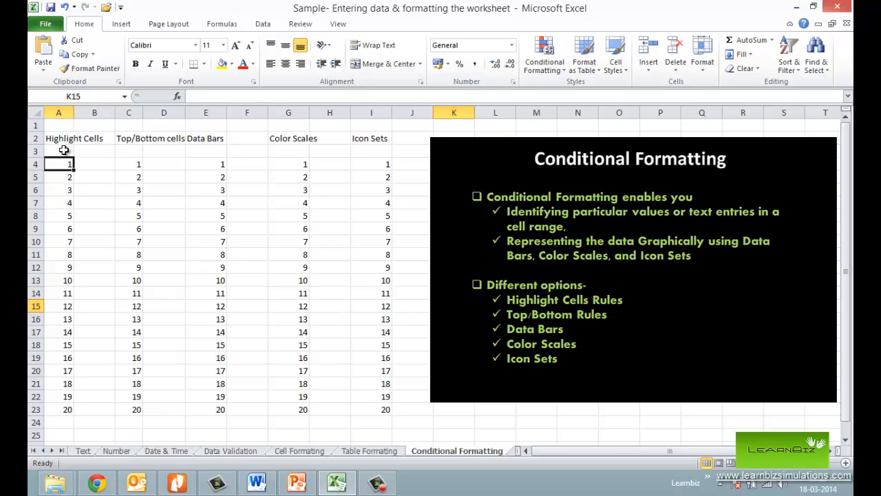
{"action": "left_click_drag", "start_coordinate": [66, 162], "coordinate": [72, 396]}
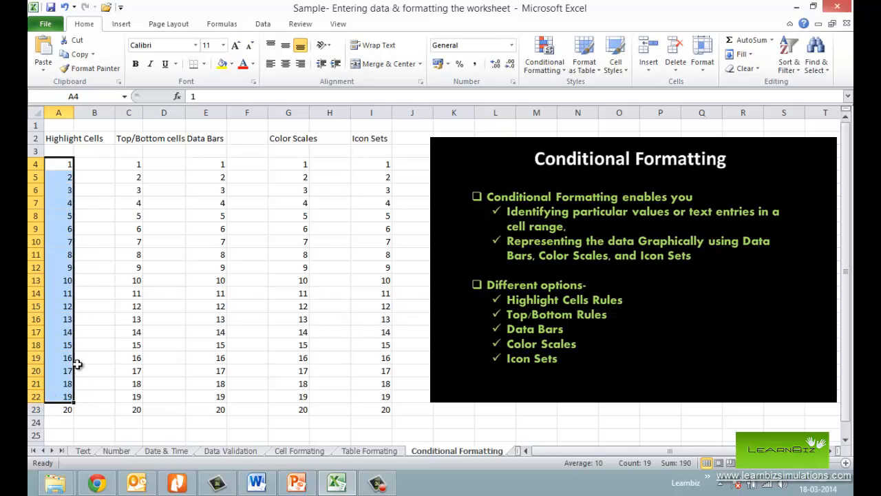
{"action": "key", "text": "shift+Down"}
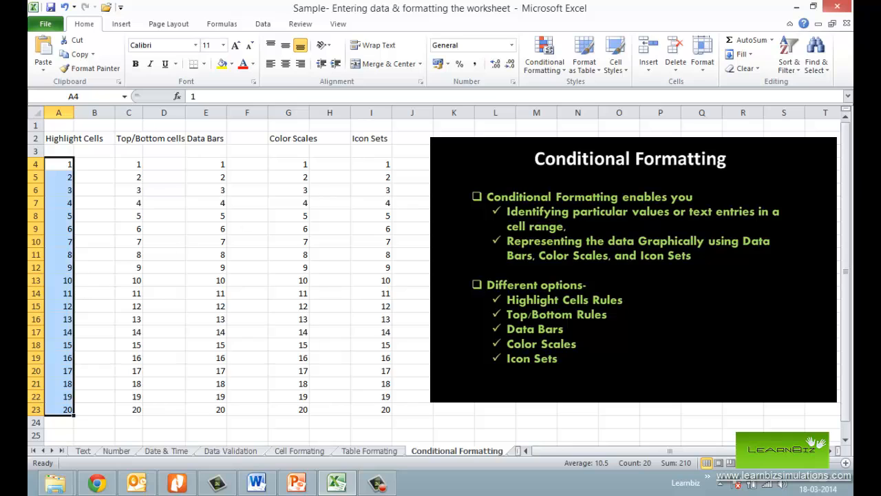
{"action": "left_click", "coordinate": [546, 61]}
{"action": "mouse_move", "coordinate": [572, 94]}
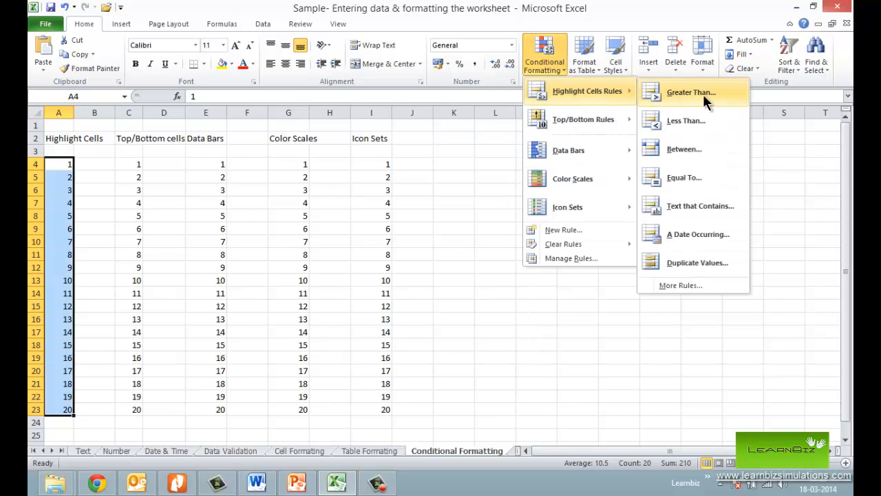
{"action": "left_click", "coordinate": [688, 150]}
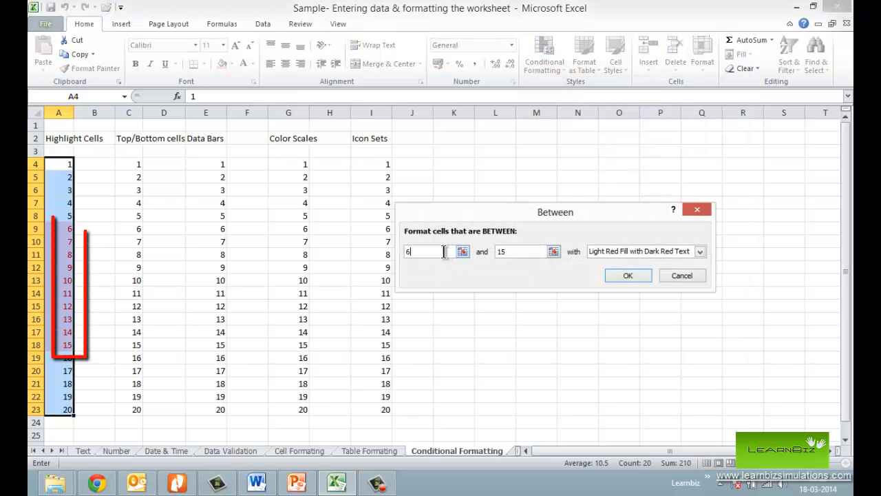
{"action": "left_click", "coordinate": [660, 252]}
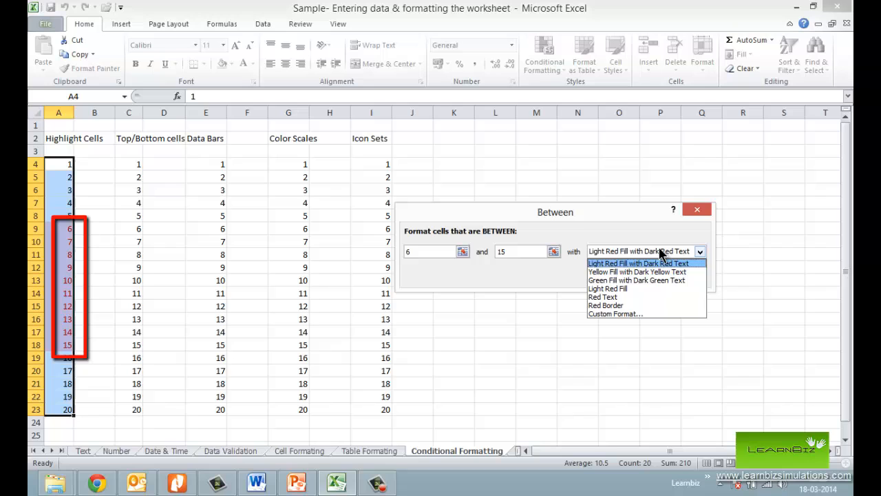
{"action": "left_click", "coordinate": [630, 298]}
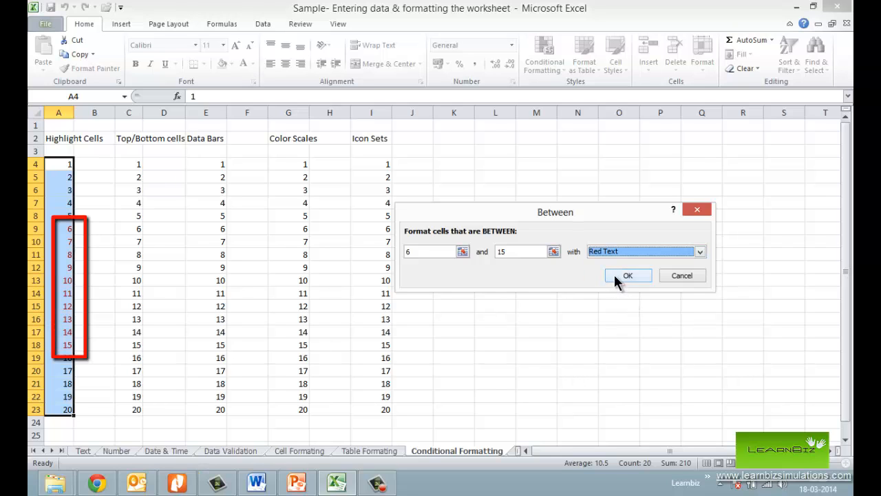
{"action": "left_click", "coordinate": [624, 271]}
- Add a conditional formatting rule to C4:C23 that gives the bottom 10% of values a green fill with dark green text
{"action": "left_click", "coordinate": [161, 191]}
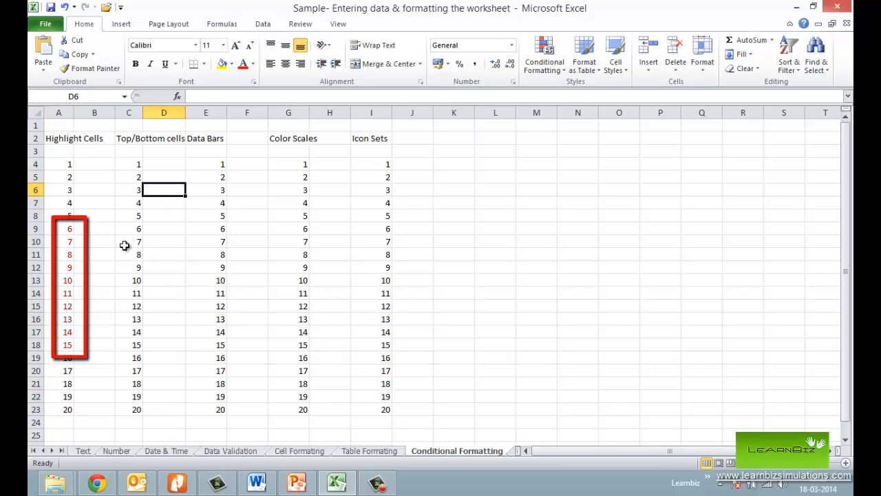
{"action": "left_click_drag", "start_coordinate": [135, 165], "coordinate": [135, 409]}
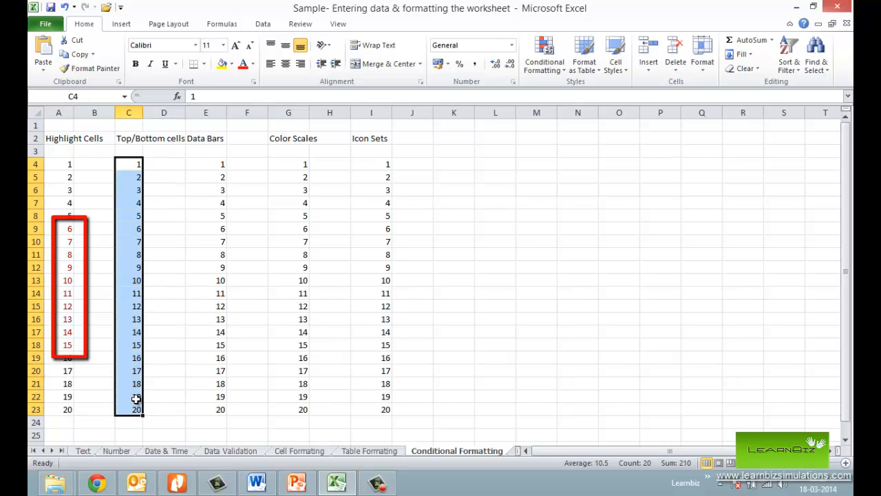
{"action": "left_click", "coordinate": [552, 61]}
{"action": "mouse_move", "coordinate": [582, 119]}
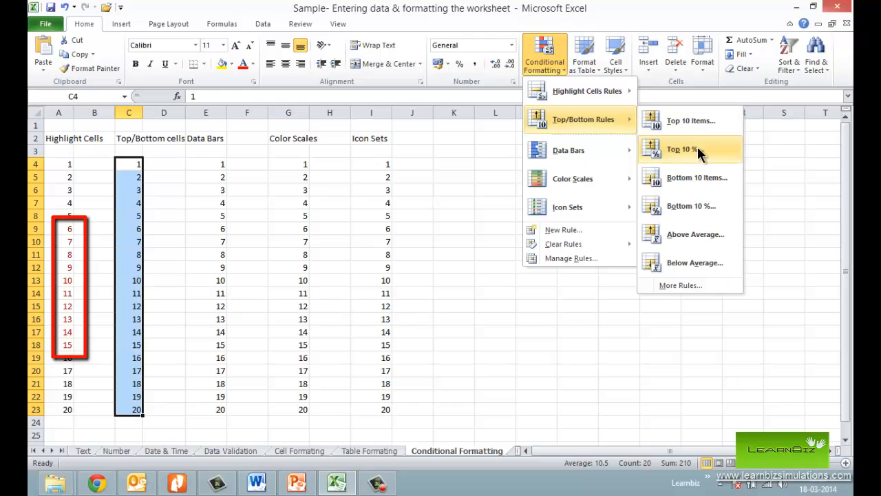
{"action": "left_click", "coordinate": [696, 207]}
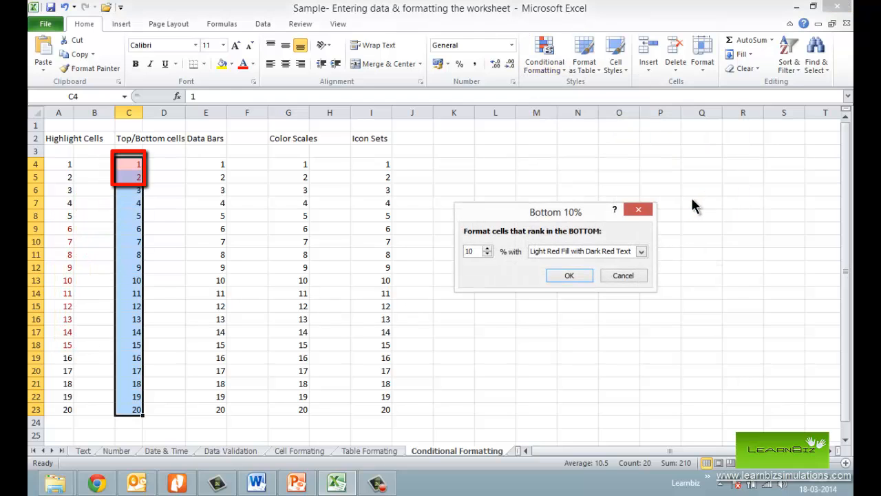
{"action": "left_click", "coordinate": [640, 252]}
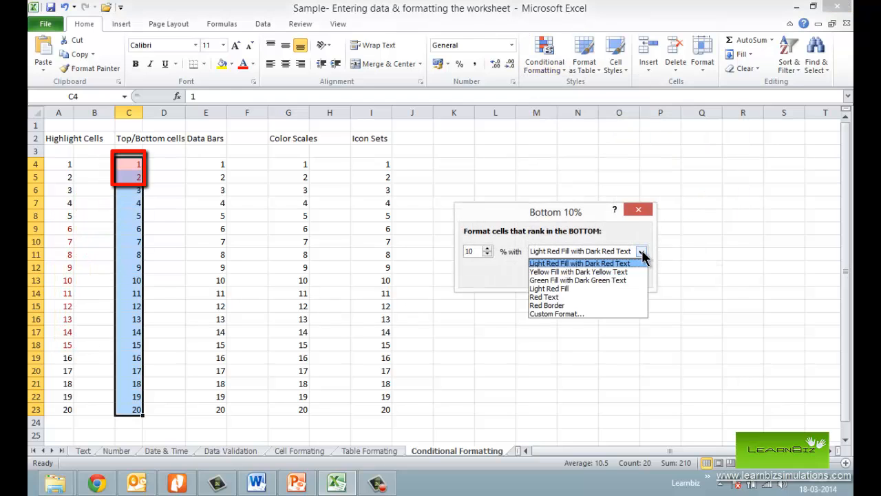
{"action": "left_click", "coordinate": [582, 279]}
{"action": "left_click", "coordinate": [569, 274]}
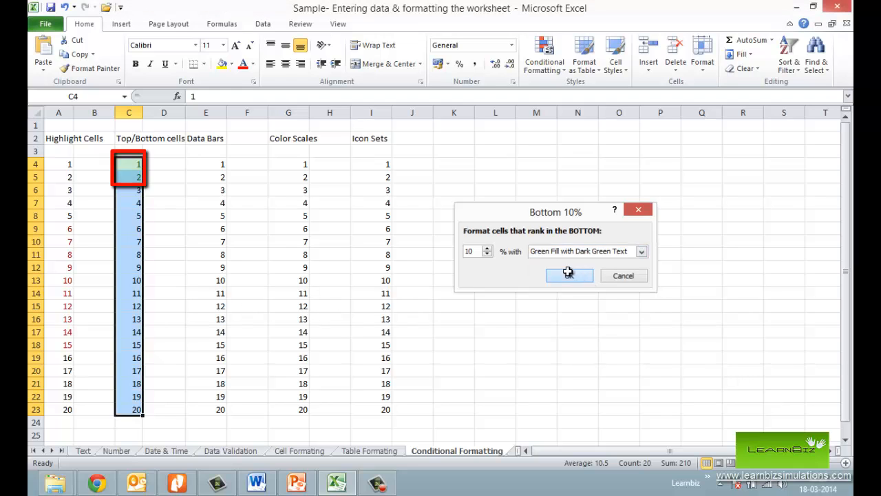
{"action": "left_click", "coordinate": [177, 180]}
- Apply light blue gradient-fill data bars to the values in E4:E23
{"action": "left_click_drag", "start_coordinate": [222, 164], "coordinate": [223, 407]}
{"action": "left_click", "coordinate": [540, 68]}
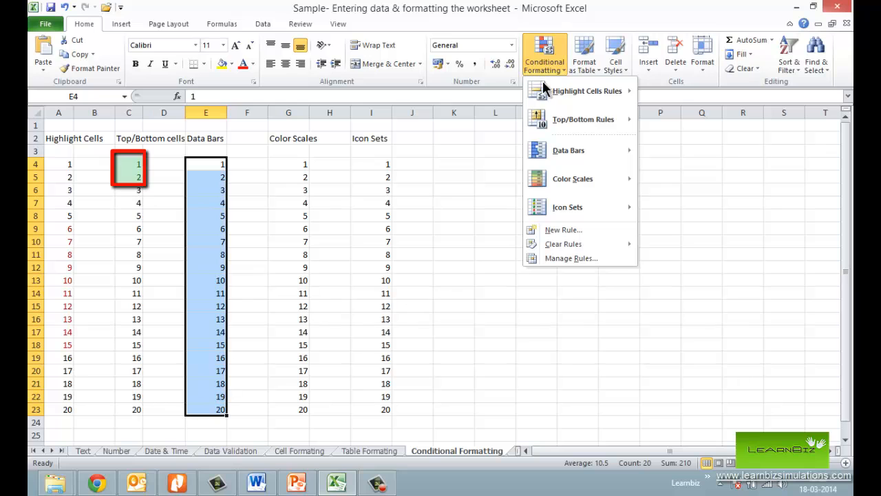
{"action": "mouse_move", "coordinate": [575, 155]}
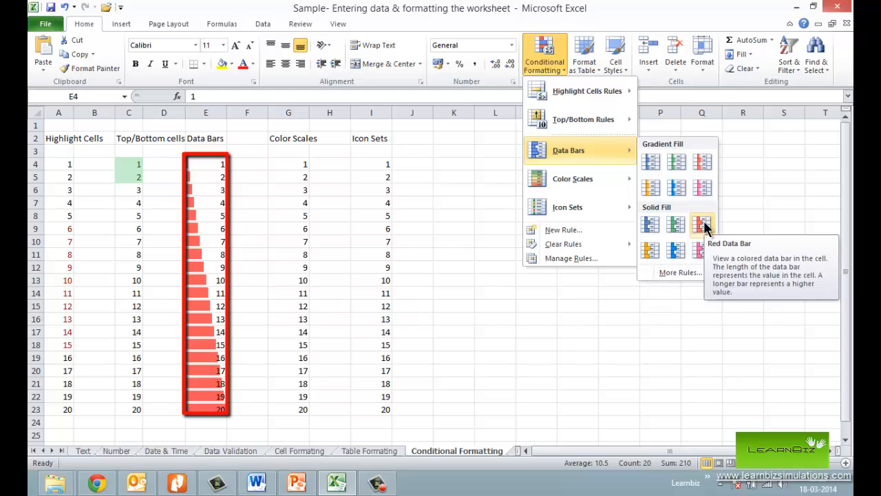
{"action": "left_click", "coordinate": [681, 187]}
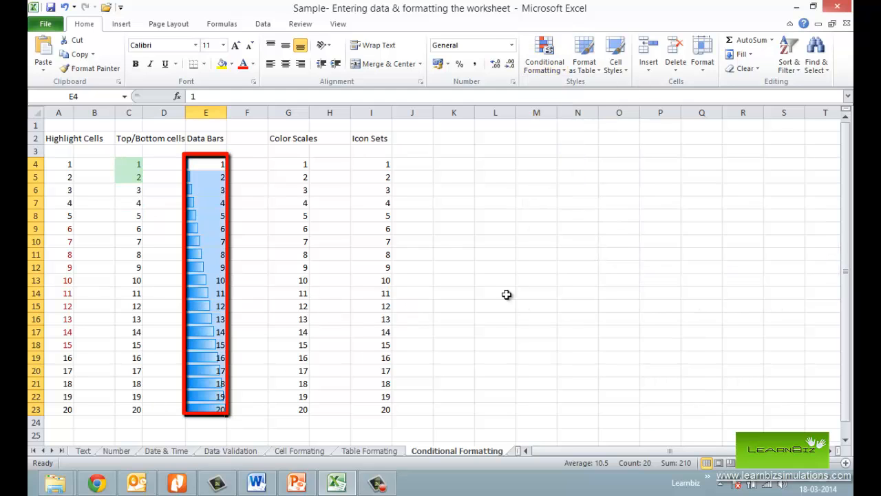
- Apply a three-color scale to G4:G23 that runs from green for low values through yellow to red for high values
{"action": "left_click_drag", "start_coordinate": [303, 164], "coordinate": [303, 397]}
{"action": "key", "text": "shift+Down"}
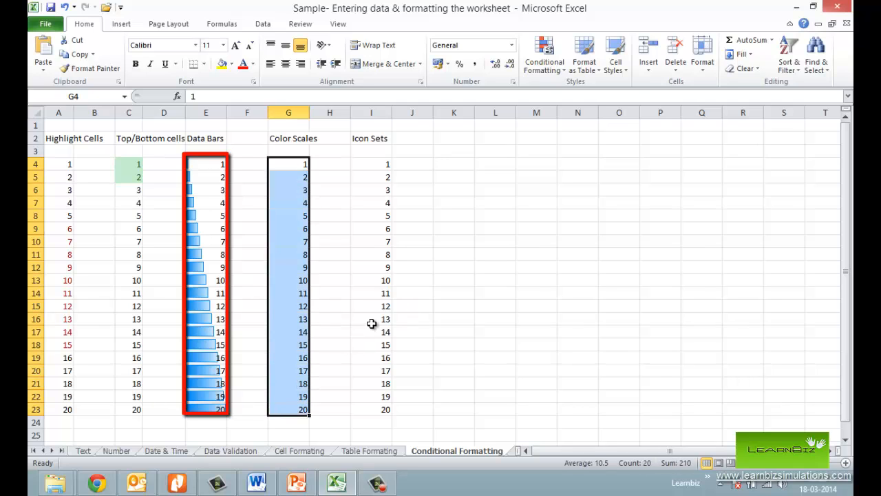
{"action": "left_click", "coordinate": [557, 53]}
{"action": "mouse_move", "coordinate": [595, 178]}
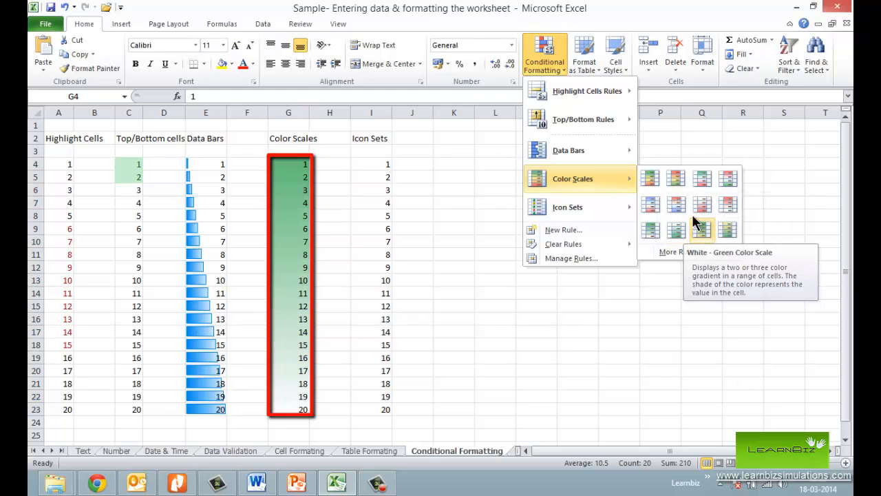
{"action": "left_click", "coordinate": [671, 175]}
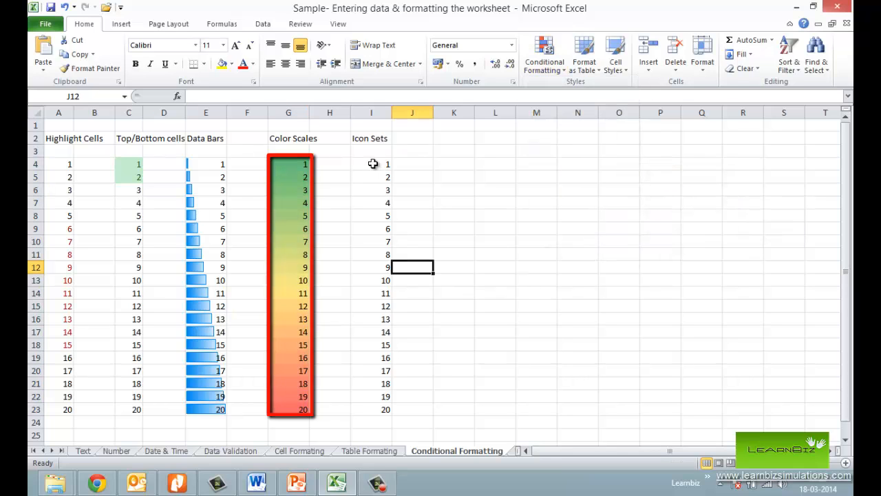
- Apply the four-level signal-bar ratings icon set to the values in I4:I23
{"action": "left_click_drag", "start_coordinate": [374, 164], "coordinate": [379, 407]}
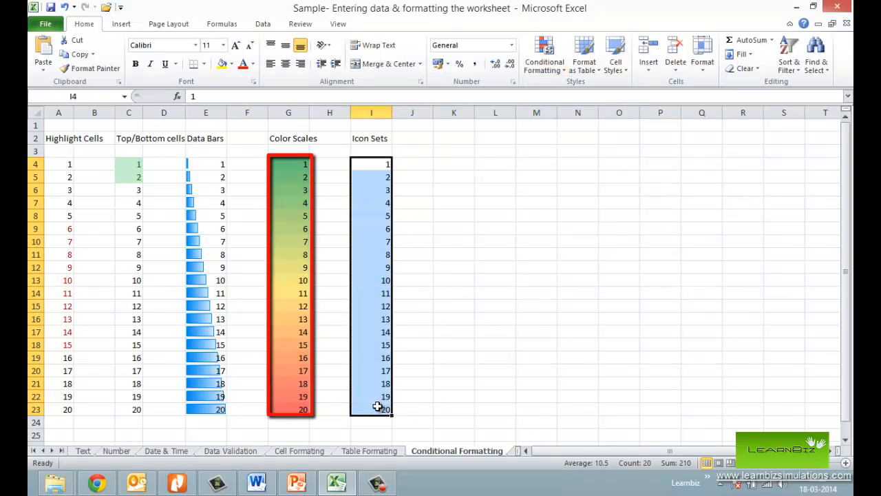
{"action": "left_click", "coordinate": [545, 58]}
{"action": "mouse_move", "coordinate": [590, 205]}
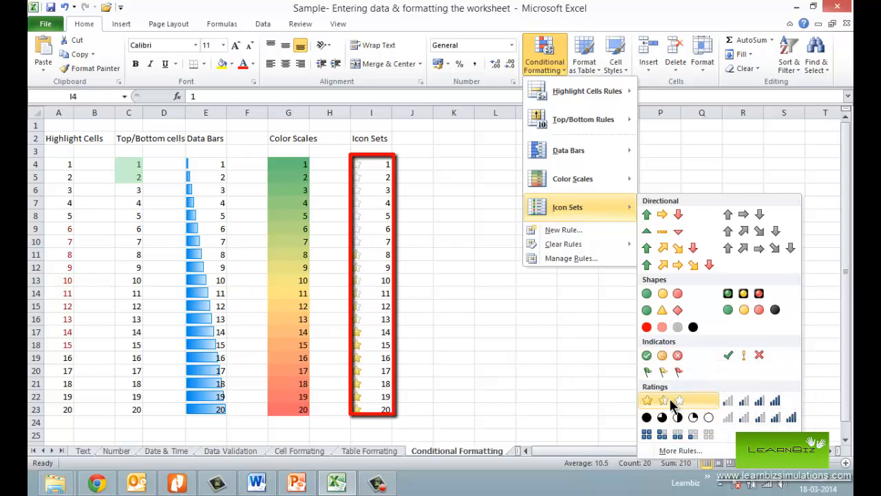
{"action": "left_click", "coordinate": [772, 402]}
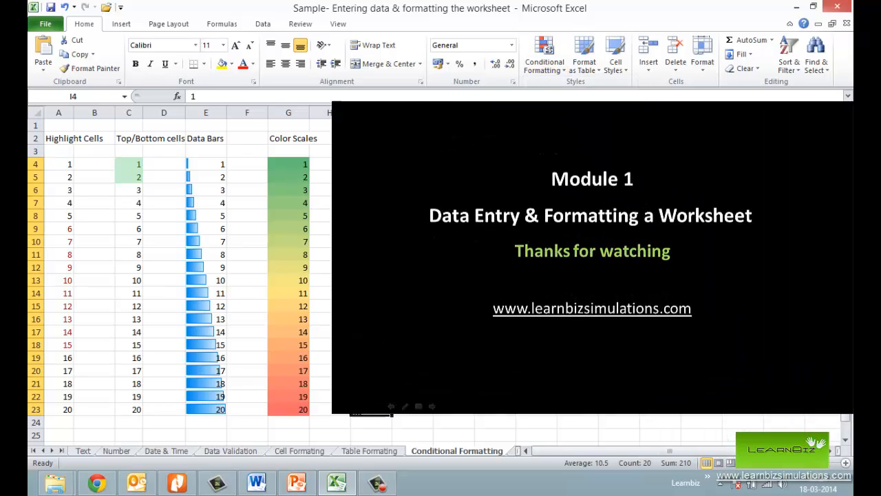